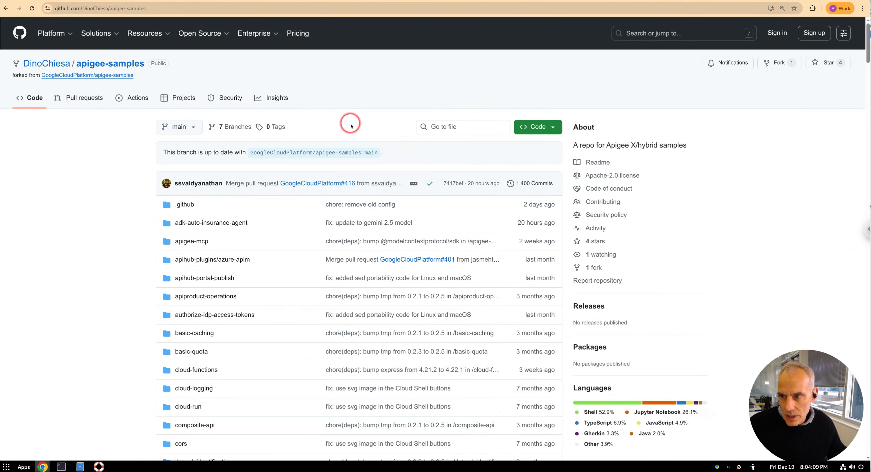
# Switch the apigee-samples repository to the llm-route-by-client branch and open its llm-route-by-client folder.
pyautogui.moveTo(121, 76)
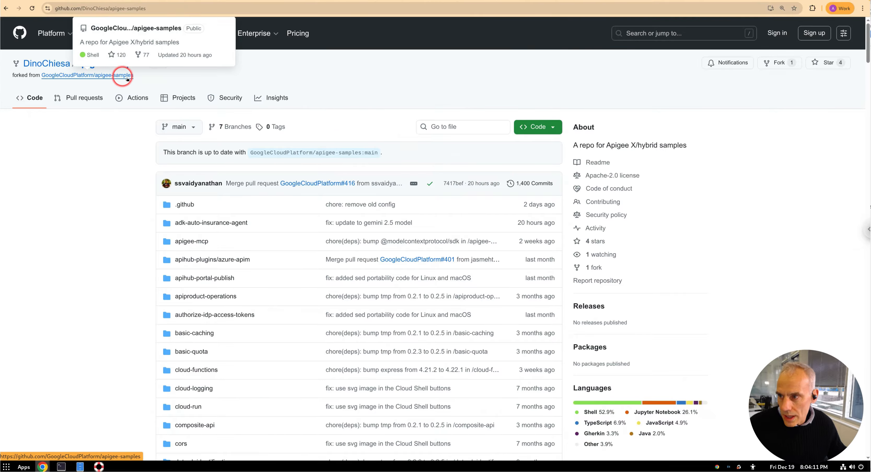
pyautogui.click(191, 127)
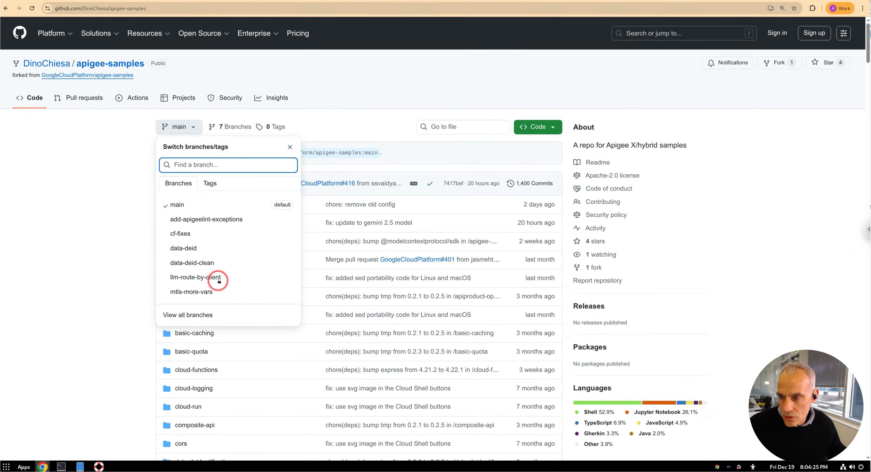
pyautogui.click(198, 277)
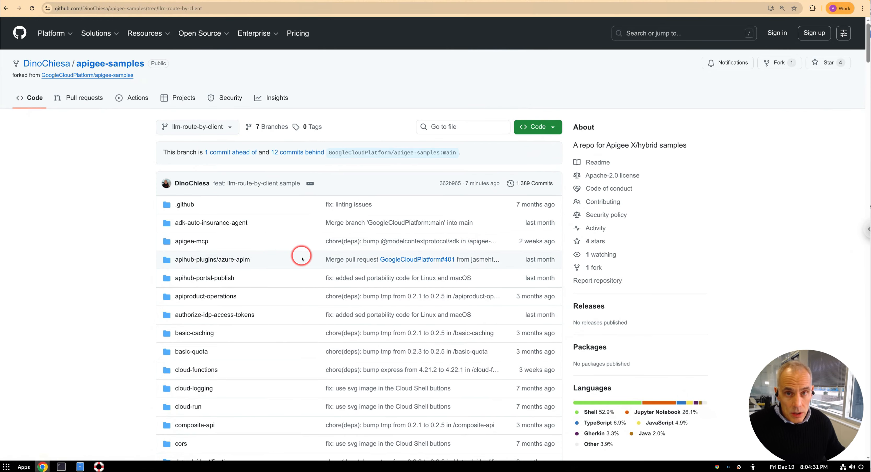
pyautogui.scroll(-8, 338, 260)
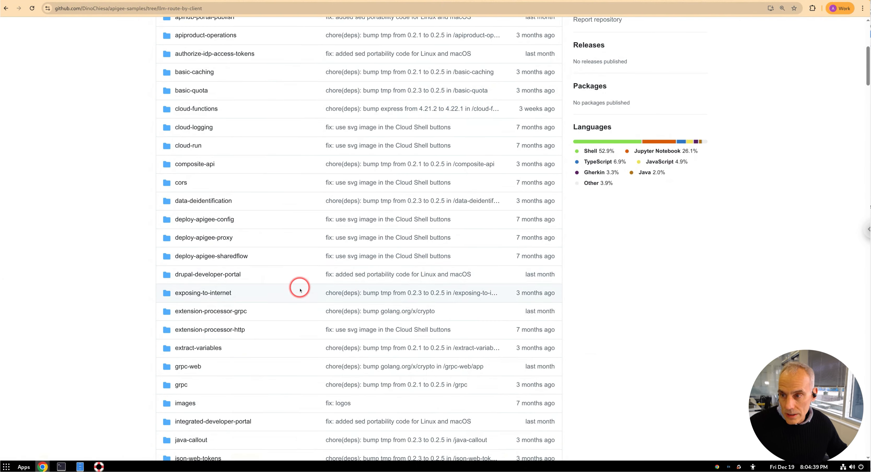
pyautogui.scroll(-9, 300, 290)
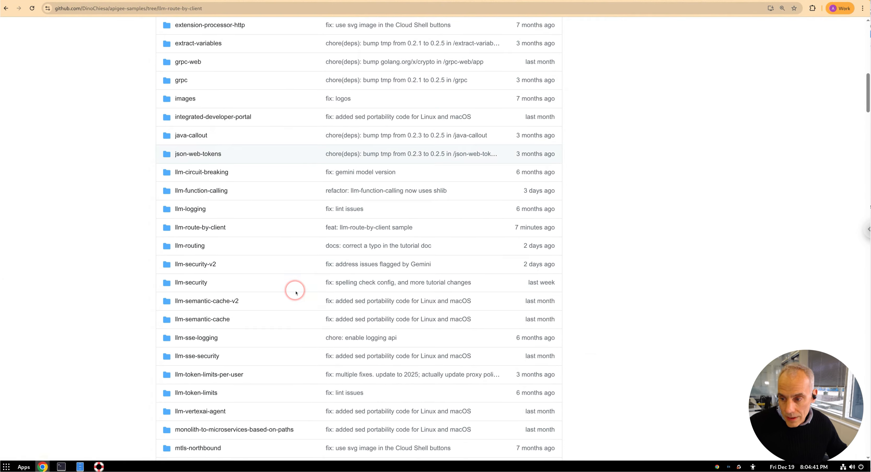
pyautogui.click(196, 228)
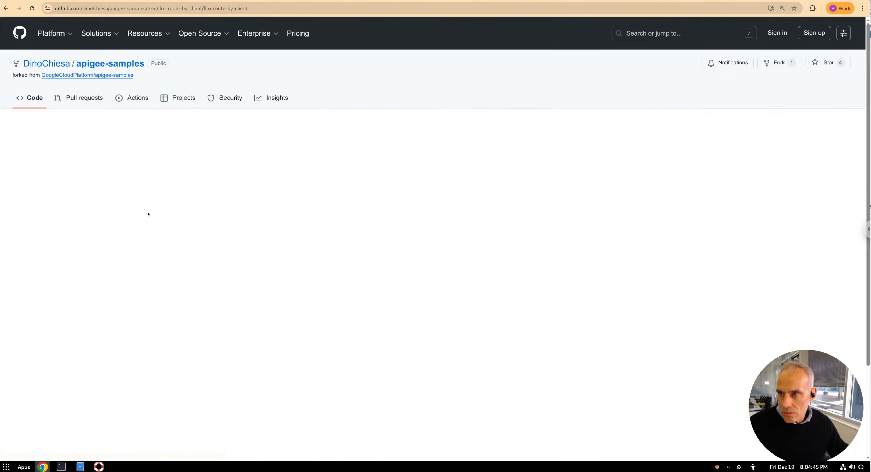
# Read through the sample's README, from the folder contents and prerequisites to the Cloud Shell getting-started section.
pyautogui.scroll(-3, 379, 212)
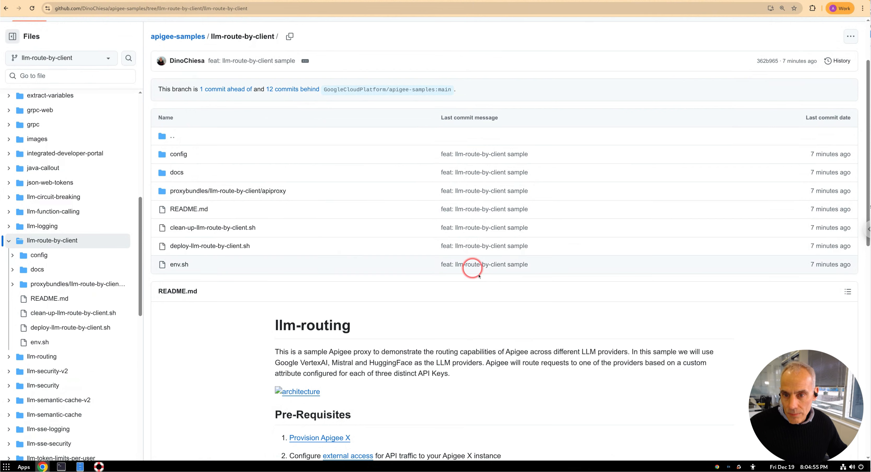
pyautogui.click(527, 319)
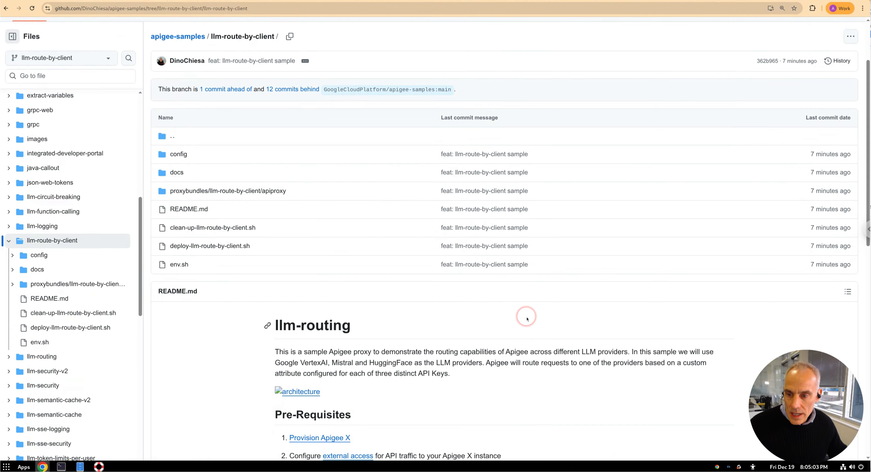
pyautogui.scroll(-8, 527, 319)
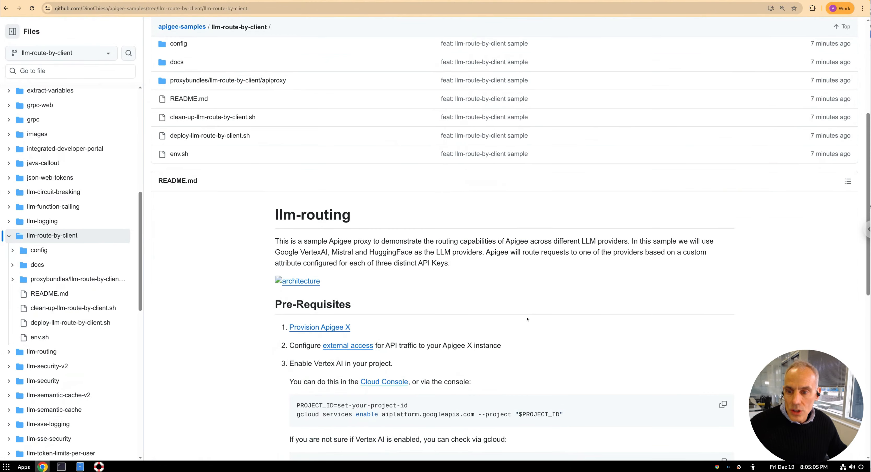
pyautogui.scroll(-2, 526, 319)
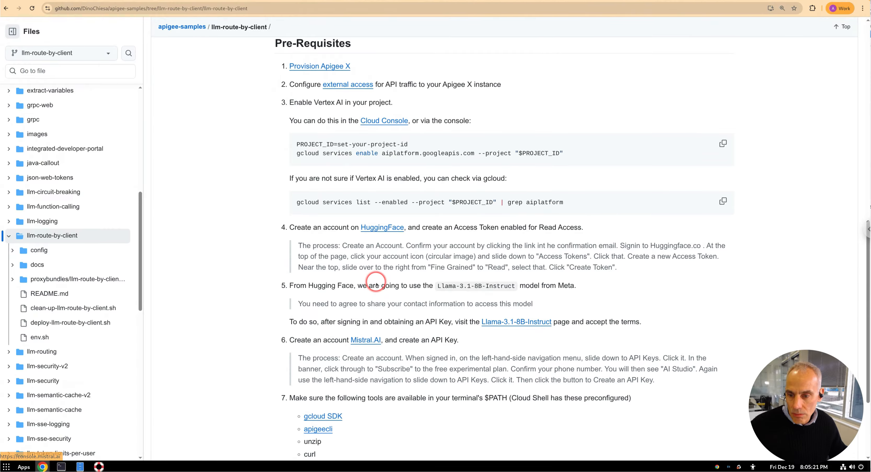
pyautogui.scroll(-3, 376, 282)
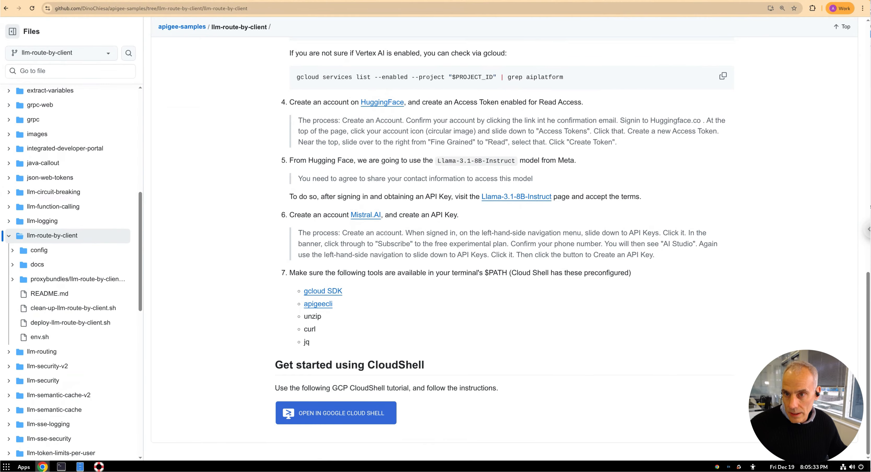
# Switch to the terminal and run the deployment script with dotenv ./deploy-llm-route-by-client.sh.
pyautogui.hotkey('alt', 'Tab')
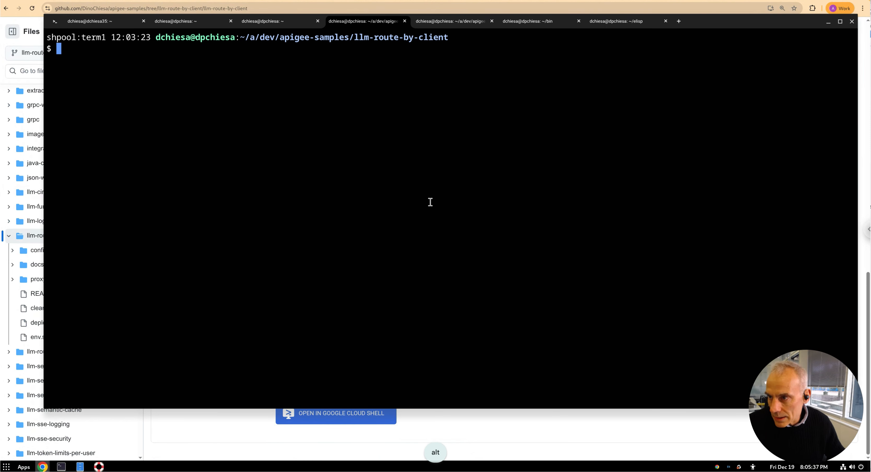
pyautogui.write('dotenv ./depl')
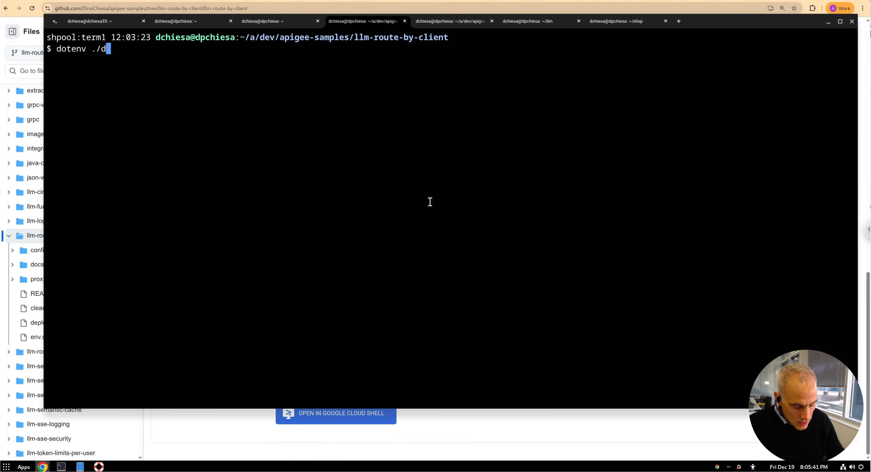
pyautogui.press('Tab')
pyautogui.press('Return')
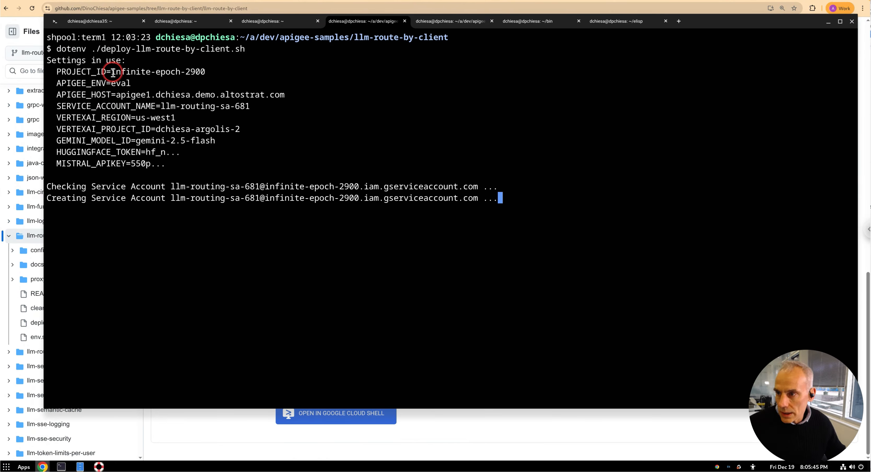
# Examine the deployment script's output, including the project ID, Vertex AI project, service account and Gemini model settings.
pyautogui.moveTo(115, 73); pyautogui.dragTo(186, 72)
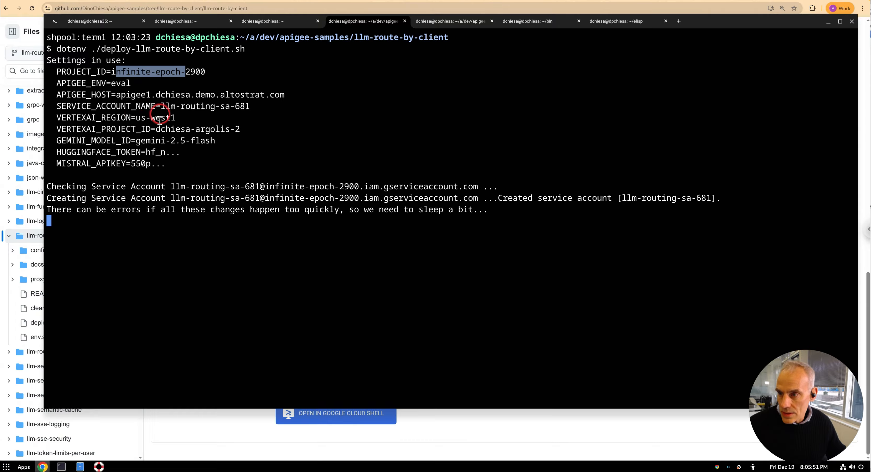
pyautogui.moveTo(156, 130); pyautogui.dragTo(239, 131)
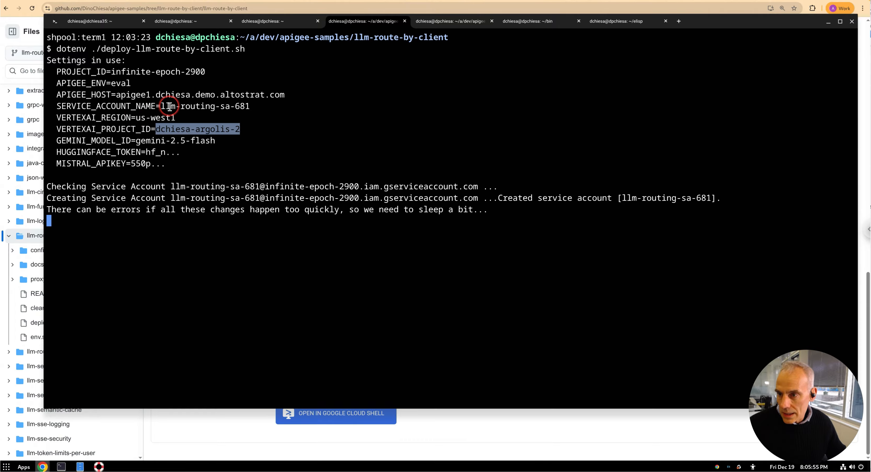
pyautogui.moveTo(170, 107); pyautogui.dragTo(229, 107)
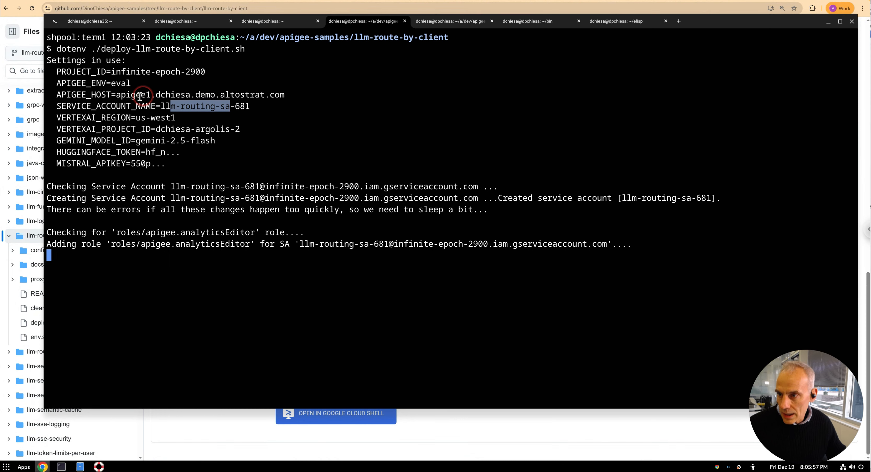
pyautogui.moveTo(150, 141); pyautogui.dragTo(210, 140)
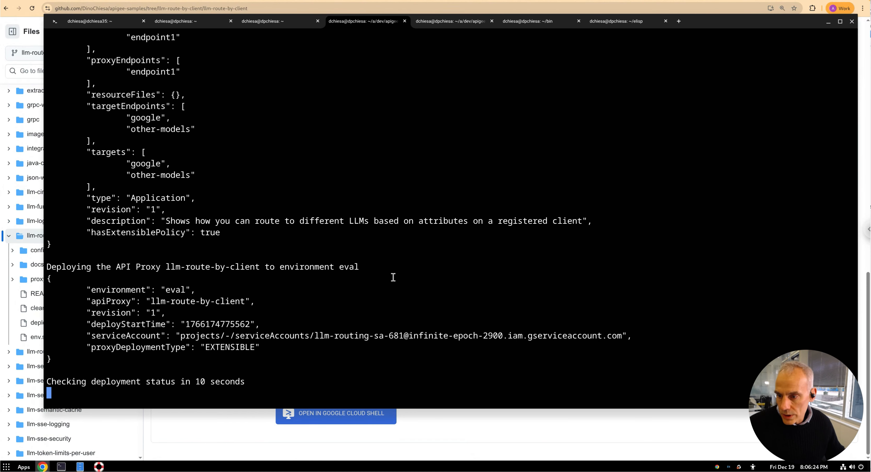
pyautogui.scroll(10, 393, 277)
pyautogui.scroll(-10, 392, 278)
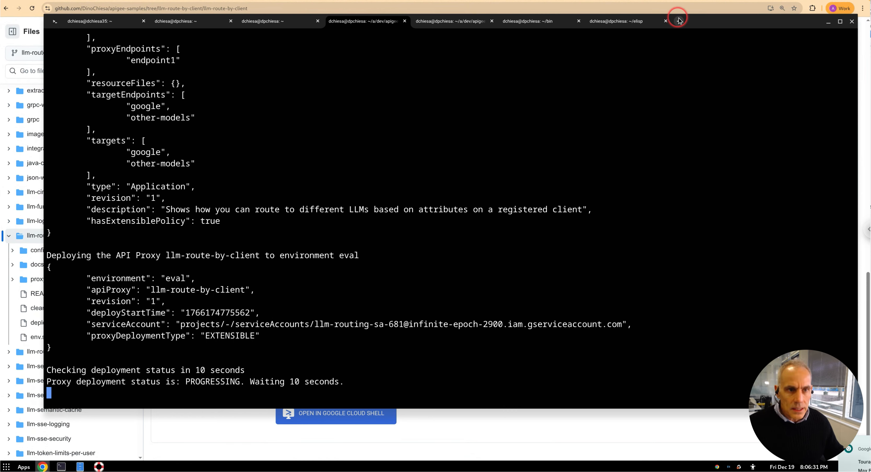
# Switch to the Apigee console in the browser, reload the API Proxies list and open the llm-route-by-client proxy.
pyautogui.click(145, 9)
pyautogui.click(197, 0)
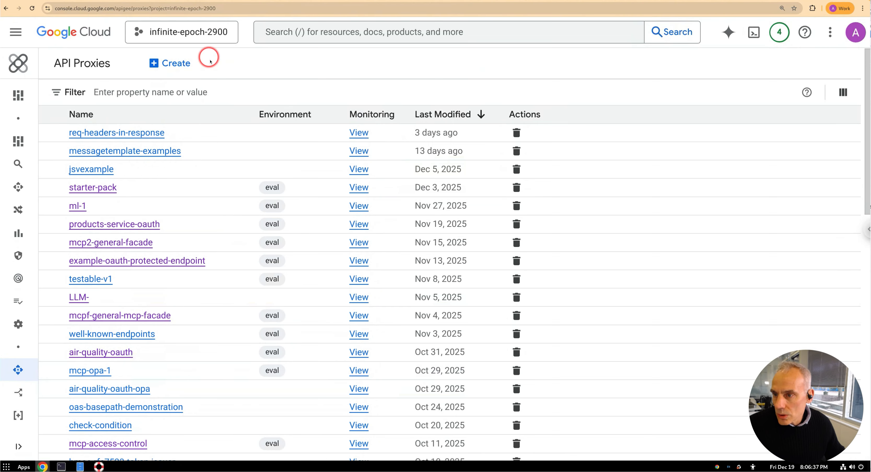
pyautogui.click(33, 8)
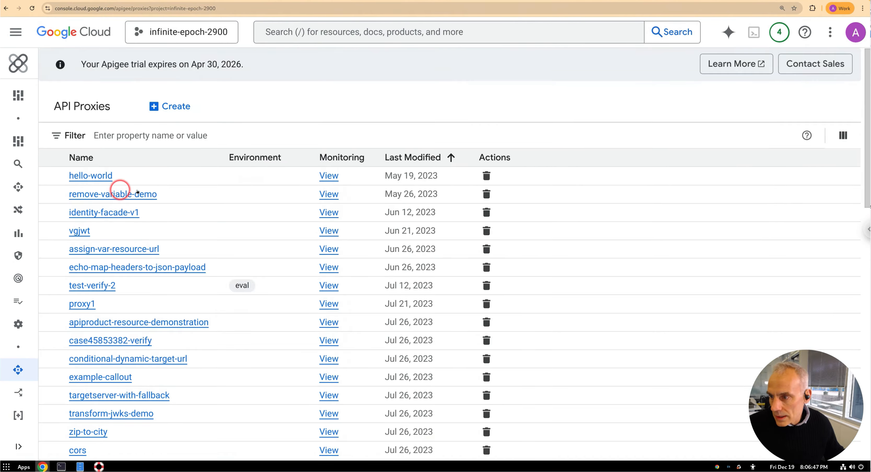
pyautogui.click(134, 178)
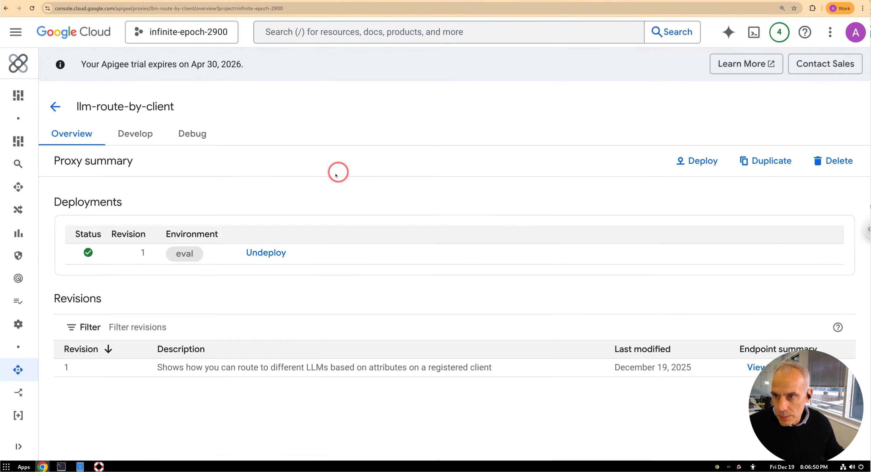
# Open the proxy's Develop view and display the PreFlow of proxy endpoint endpoint1.
pyautogui.click(139, 89)
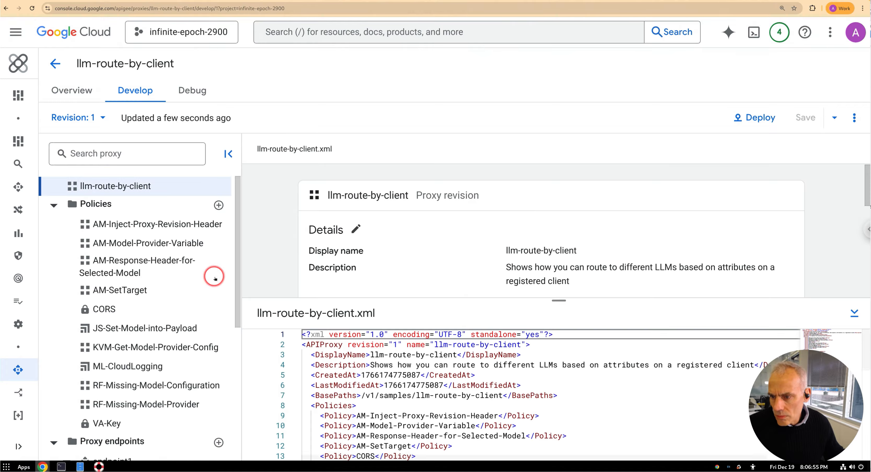
pyautogui.scroll(-4, 146, 399)
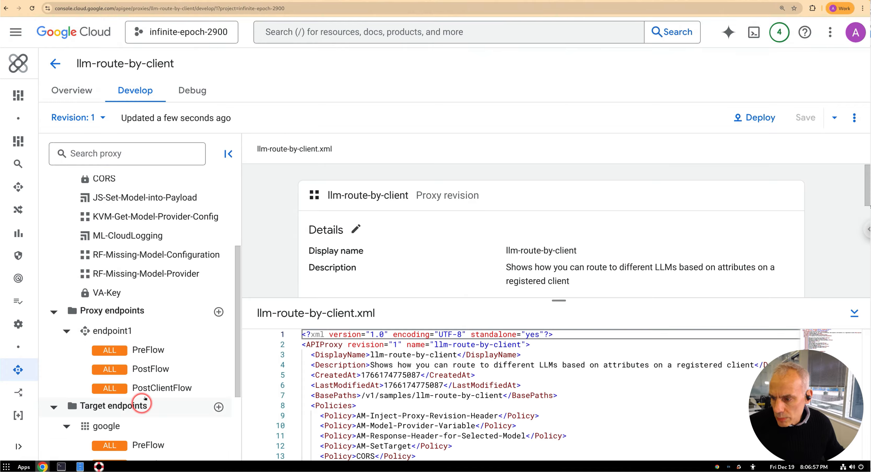
pyautogui.click(154, 351)
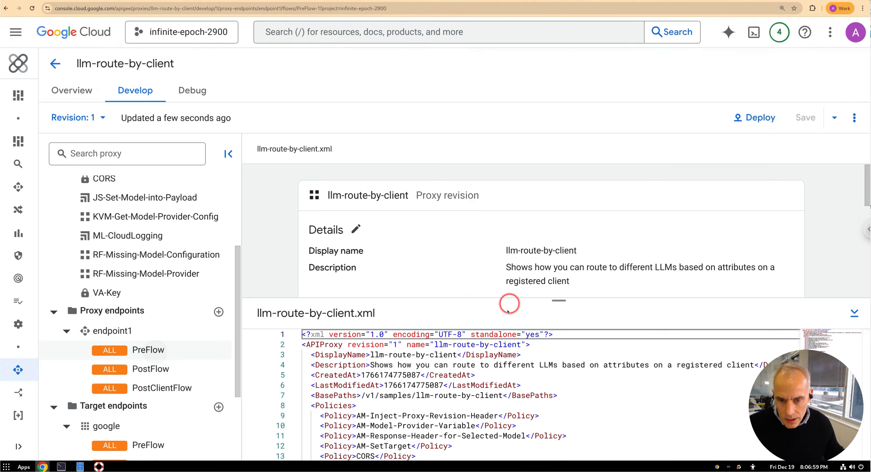
# Examine the PreFlow request steps in endpoint1.xml, from CORS and VA-Key through KVM-Get-Model-Provider-Config to JS-Set-Model-into-Payload.
pyautogui.scroll(-2, 521, 337)
pyautogui.scroll(-6, 508, 362)
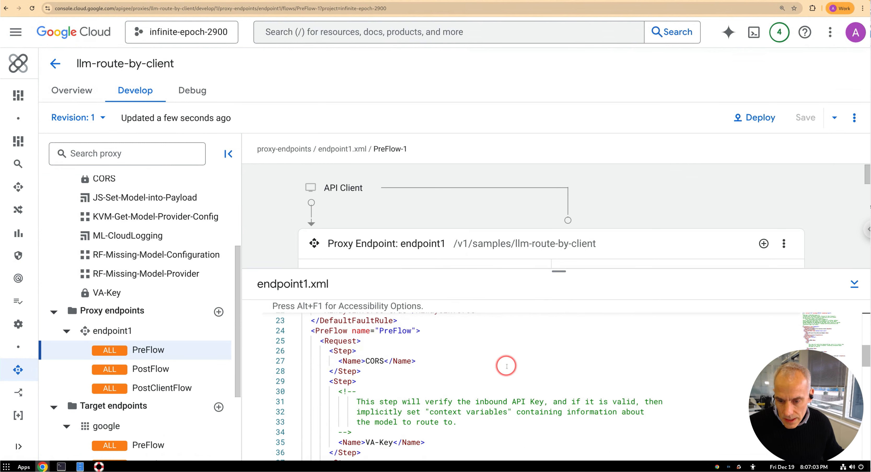
pyautogui.click(375, 359)
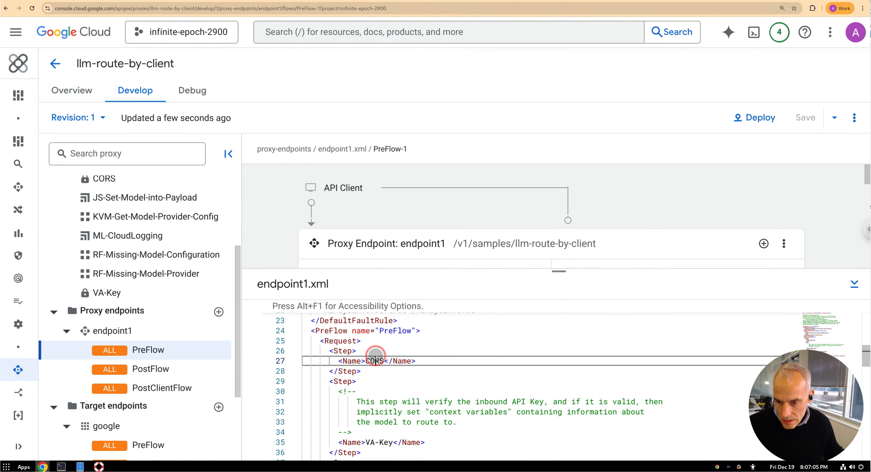
pyautogui.scroll(-2, 493, 356)
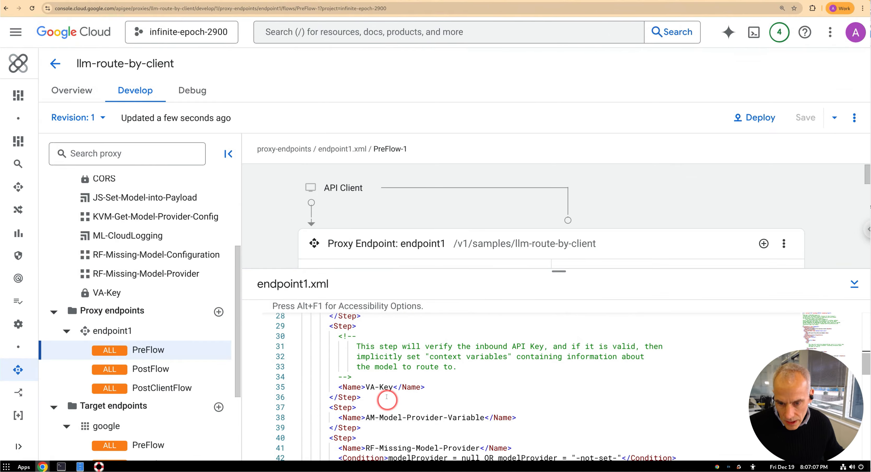
pyautogui.moveTo(392, 387); pyautogui.dragTo(367, 387)
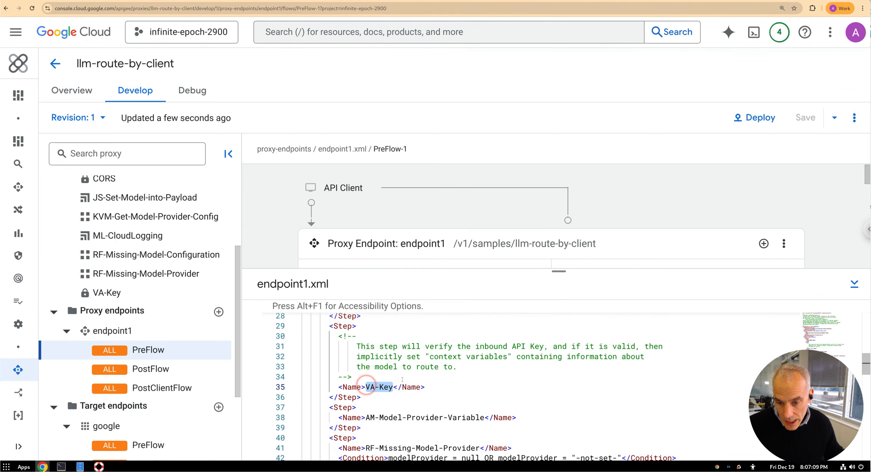
pyautogui.click(433, 357)
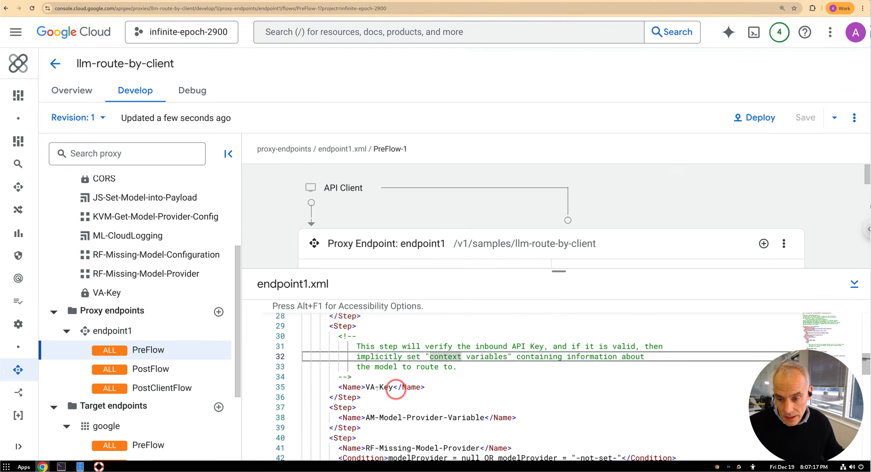
pyautogui.scroll(-1, 411, 389)
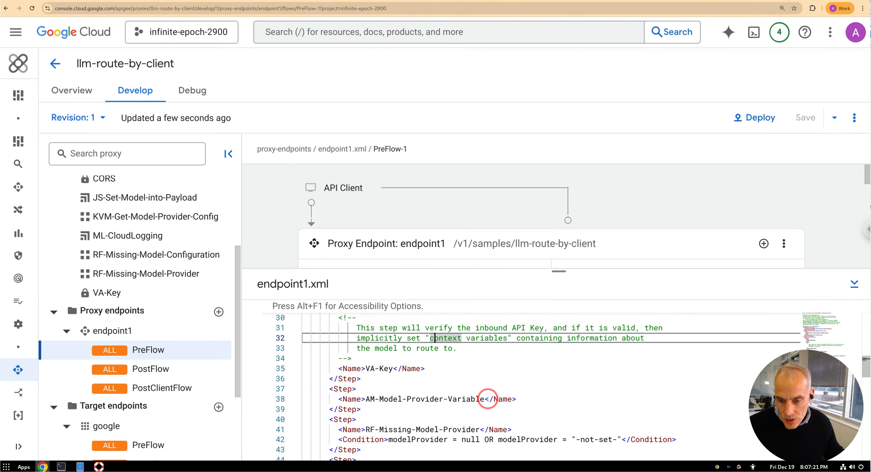
pyautogui.scroll(-4, 484, 403)
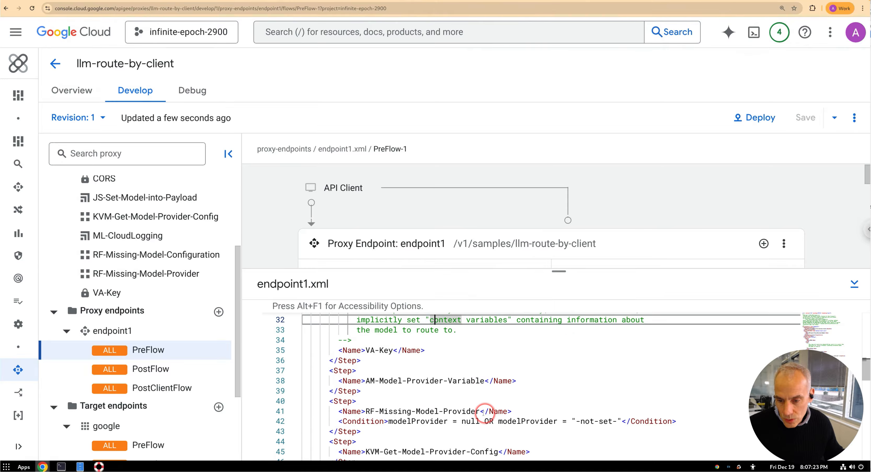
pyautogui.moveTo(497, 397); pyautogui.dragTo(365, 396)
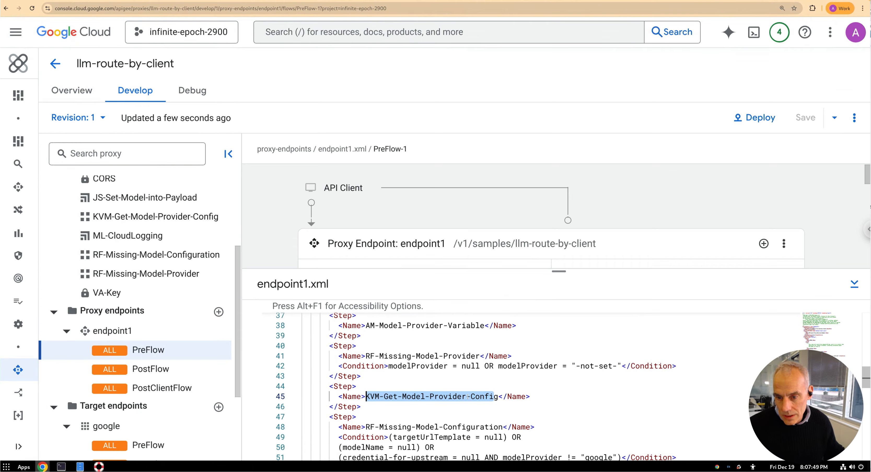
pyautogui.scroll(-1, 489, 383)
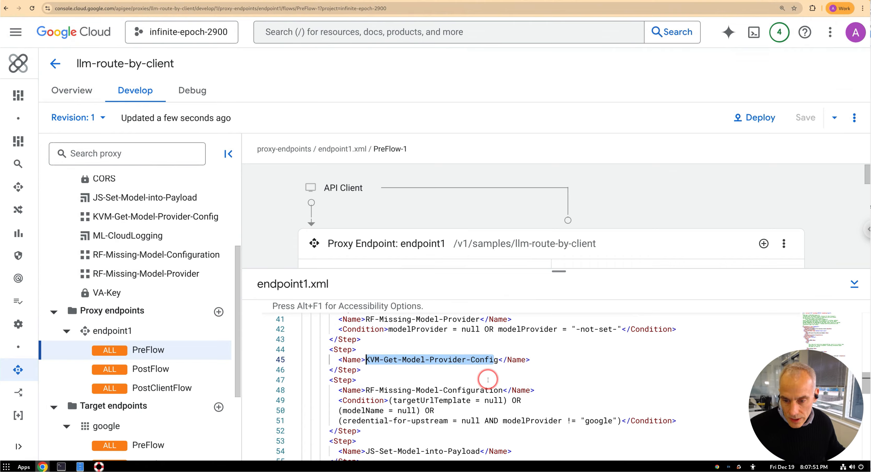
pyautogui.scroll(-3, 496, 382)
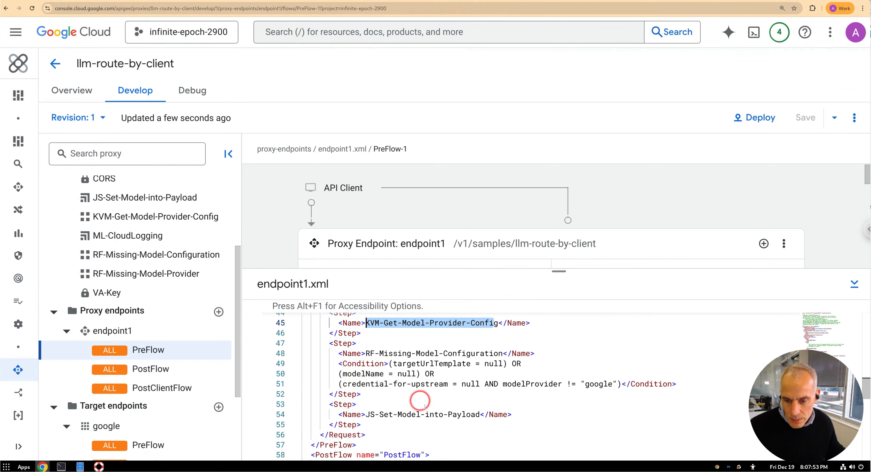
# Examine the rest of endpoint1.xml, from the PostFlow and PostClientFlow steps to the google and other-models route rules.
pyautogui.scroll(-5, 424, 406)
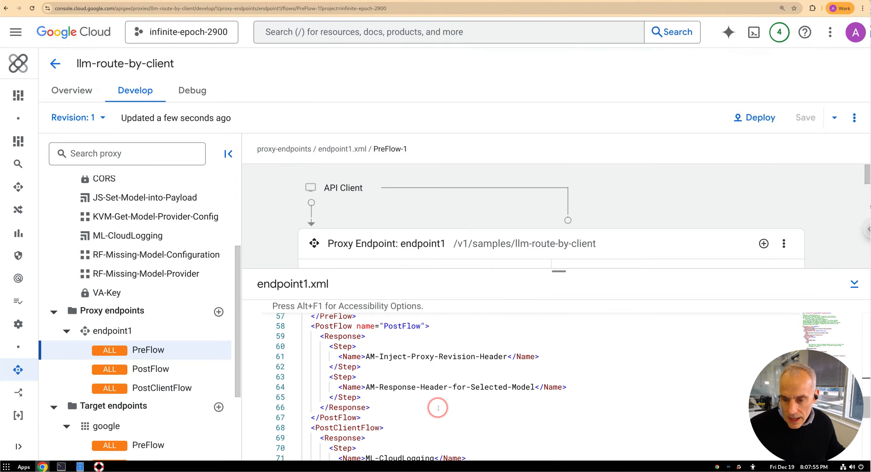
pyautogui.scroll(-3, 438, 408)
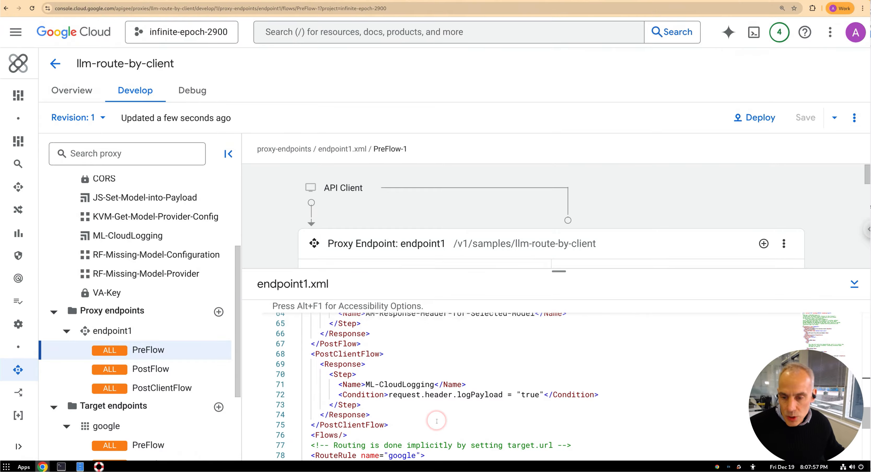
pyautogui.scroll(-3, 436, 421)
pyautogui.scroll(-2, 437, 422)
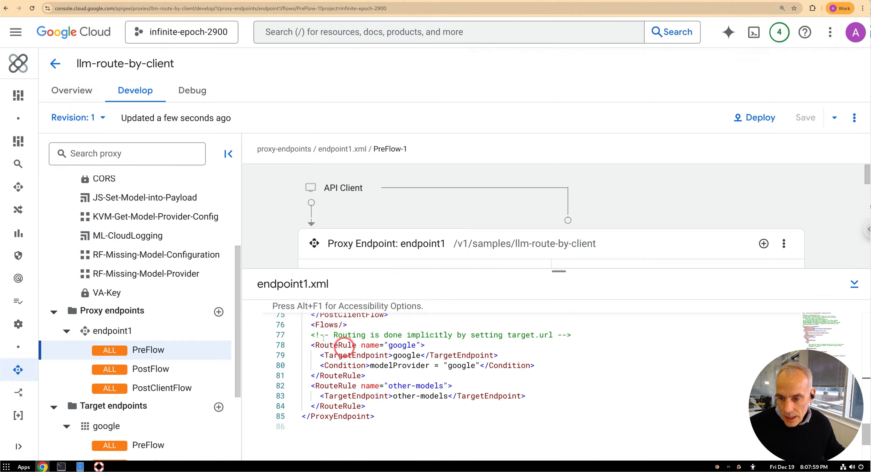
pyautogui.moveTo(315, 345); pyautogui.dragTo(343, 386)
pyautogui.click(408, 345)
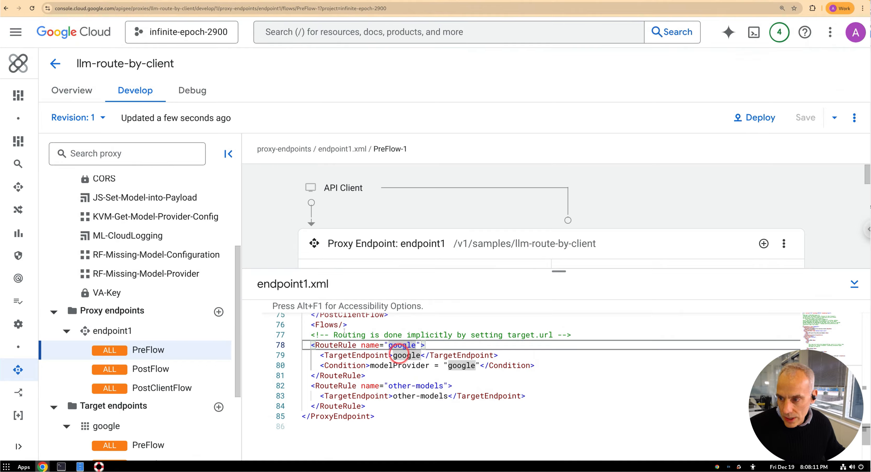
# Examine the google target endpoint's GoogleAccessToken authentication and compare it with the HTTP connection of the other-models target endpoint.
pyautogui.scroll(-3, 166, 386)
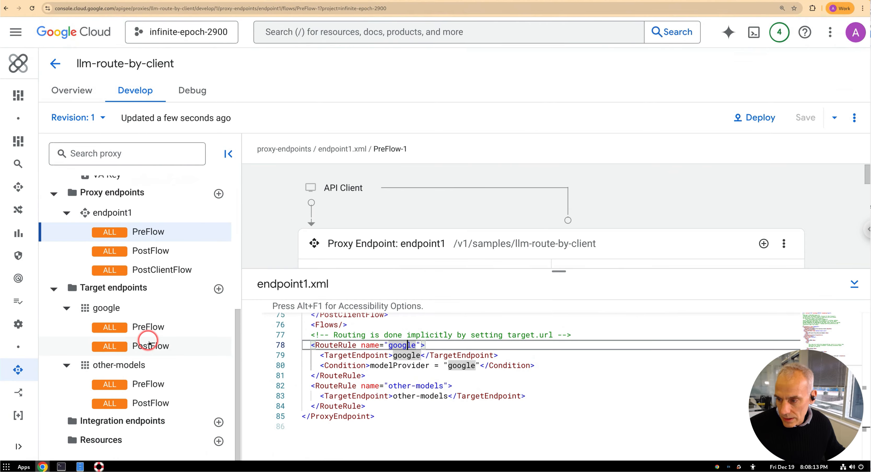
pyautogui.click(159, 308)
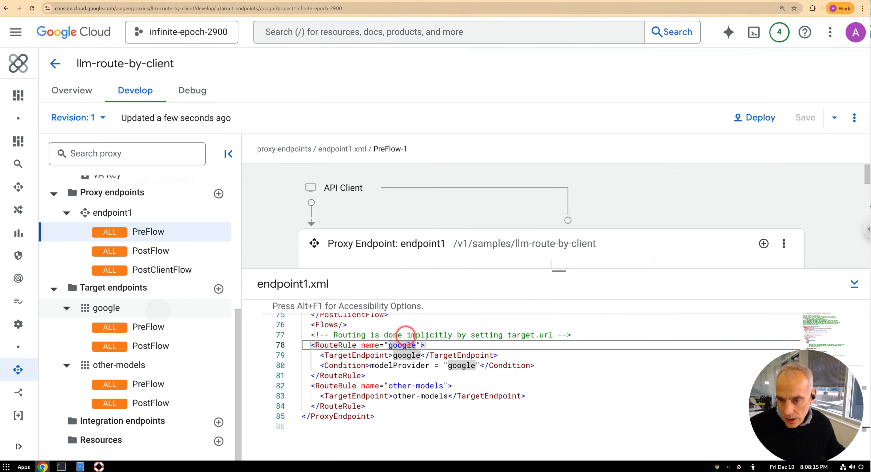
pyautogui.scroll(-3, 445, 342)
pyautogui.scroll(-2, 441, 395)
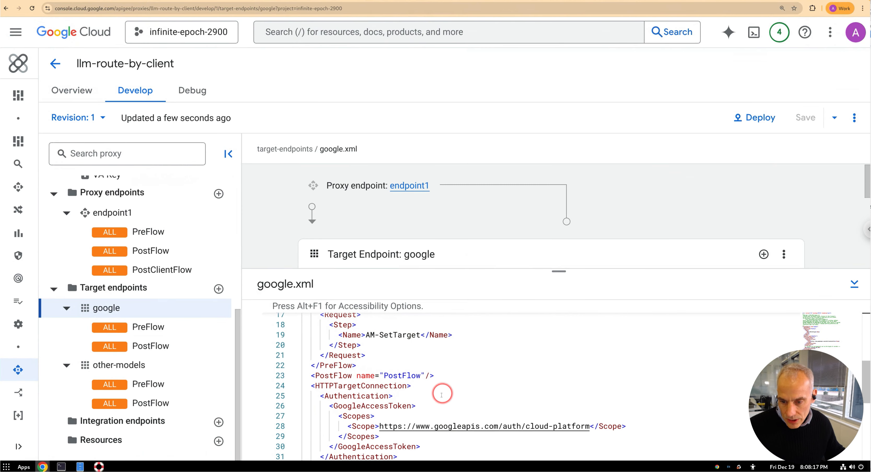
pyautogui.scroll(-1, 442, 395)
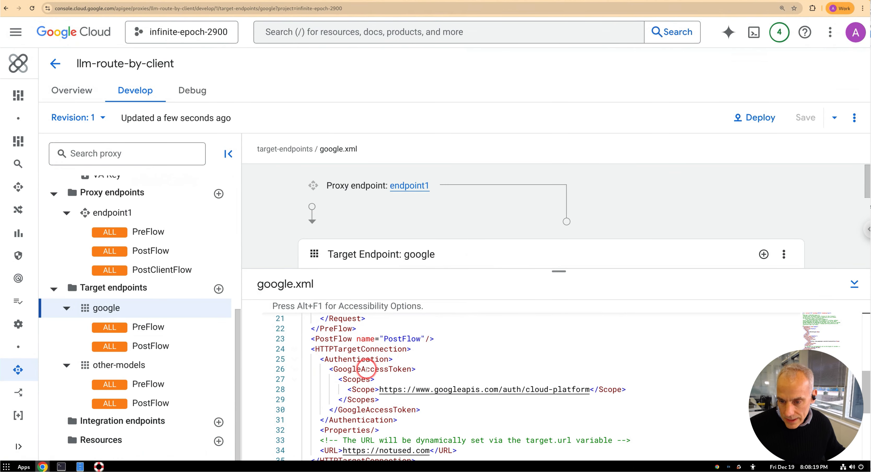
pyautogui.doubleClick(366, 369)
pyautogui.keyDown('shift'); pyautogui.click(315, 358); pyautogui.keyUp('shift')
pyautogui.moveTo(448, 413); pyautogui.dragTo(448, 417)
pyautogui.scroll(-2, 449, 416)
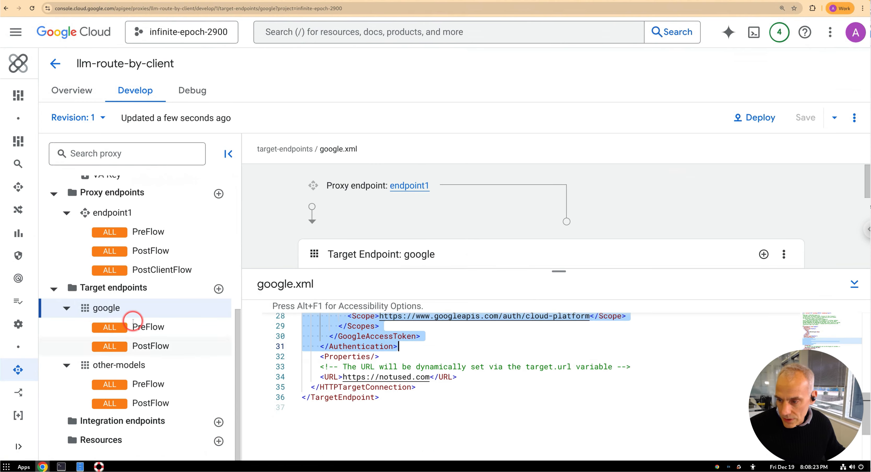
pyautogui.click(175, 363)
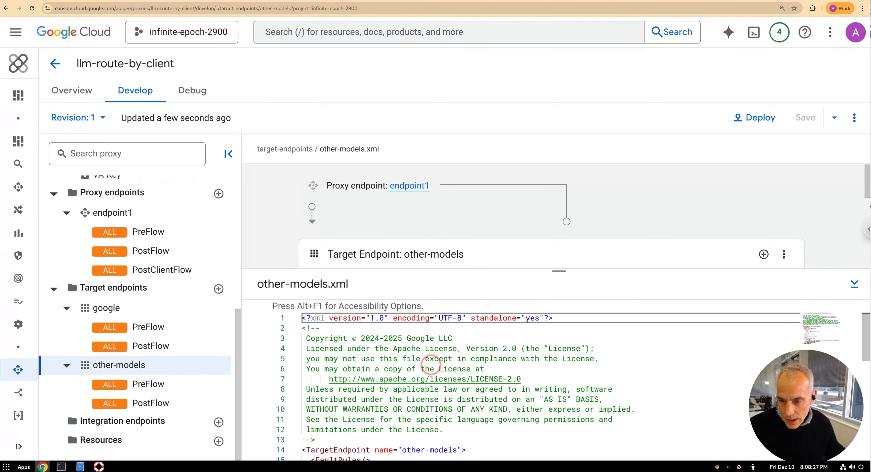
pyautogui.scroll(-6, 431, 366)
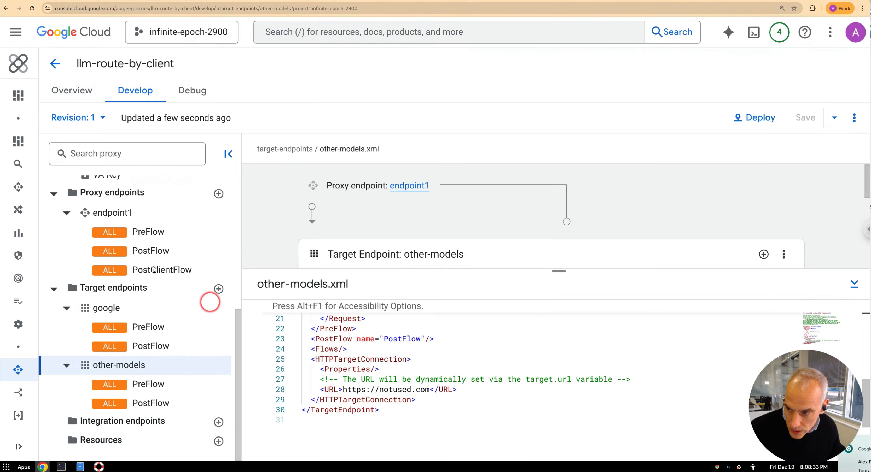
# Open the AM-SetTarget policy and examine its removed headers, Authorization header, target.url assignment and attached target endpoints.
pyautogui.scroll(6, 154, 238)
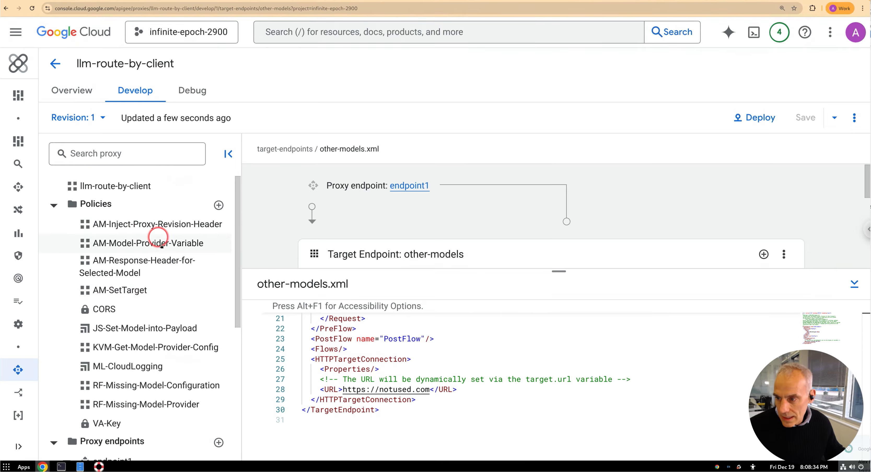
pyautogui.click(136, 290)
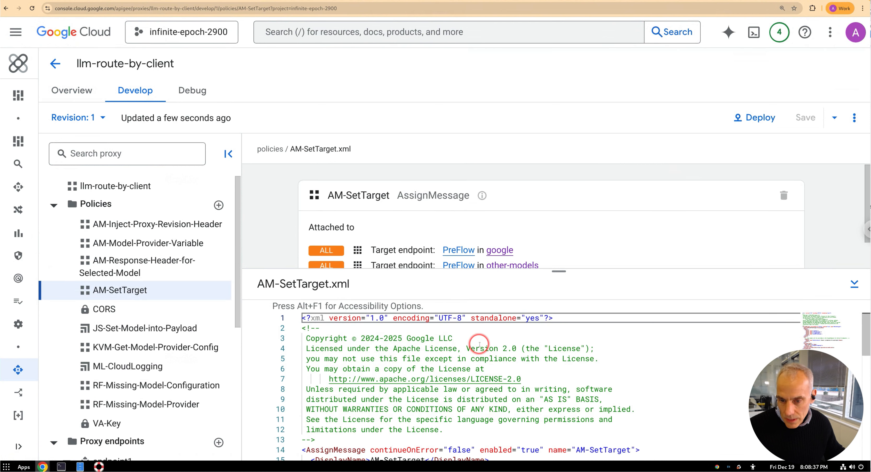
pyautogui.scroll(-2, 475, 359)
pyautogui.scroll(-1, 475, 363)
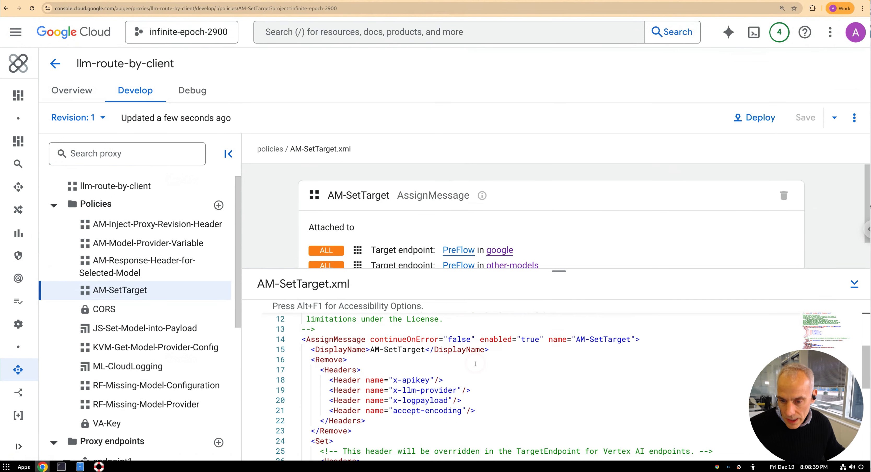
pyautogui.scroll(-3, 475, 363)
pyautogui.moveTo(371, 379); pyautogui.dragTo(661, 379)
pyautogui.scroll(-1, 591, 389)
pyautogui.scroll(-1, 592, 388)
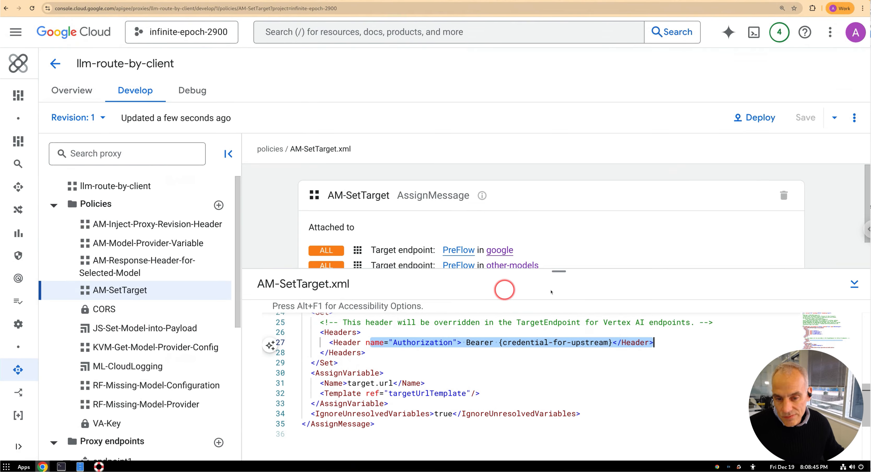
pyautogui.moveTo(556, 287); pyautogui.dragTo(556, 340)
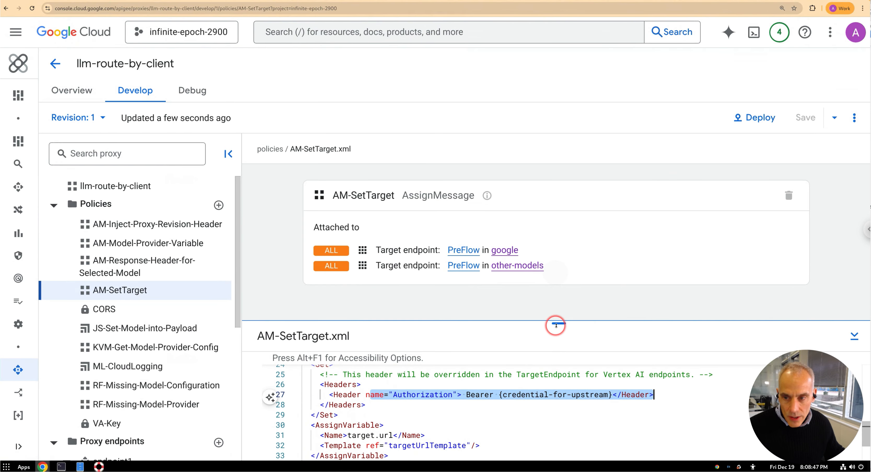
# Start a debug session for the proxy in environment eval, revision 1, with no transaction filter, and dismiss the notification.
pyautogui.click(203, 93)
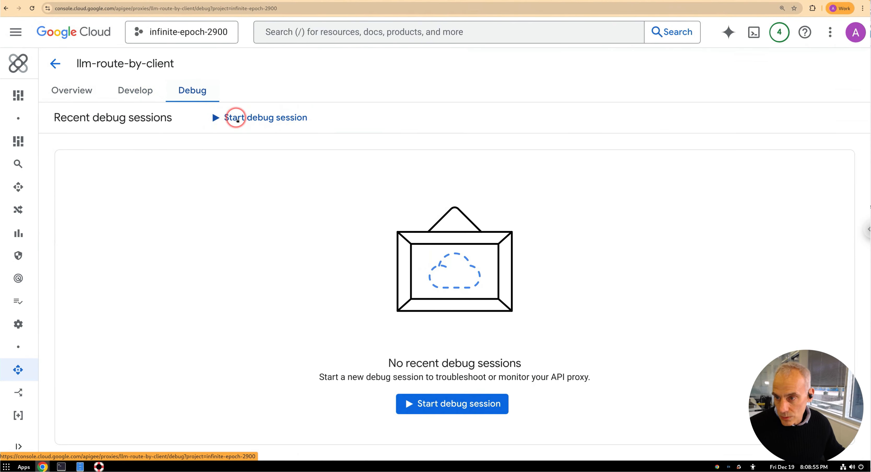
pyautogui.click(218, 117)
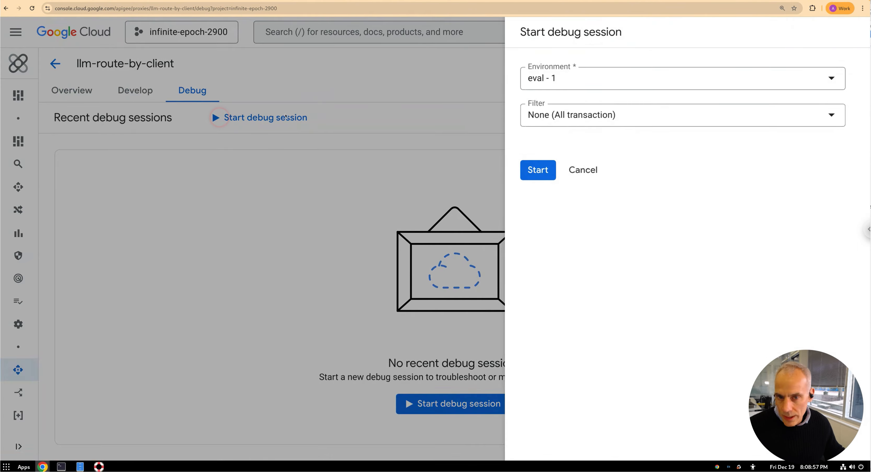
pyautogui.click(540, 171)
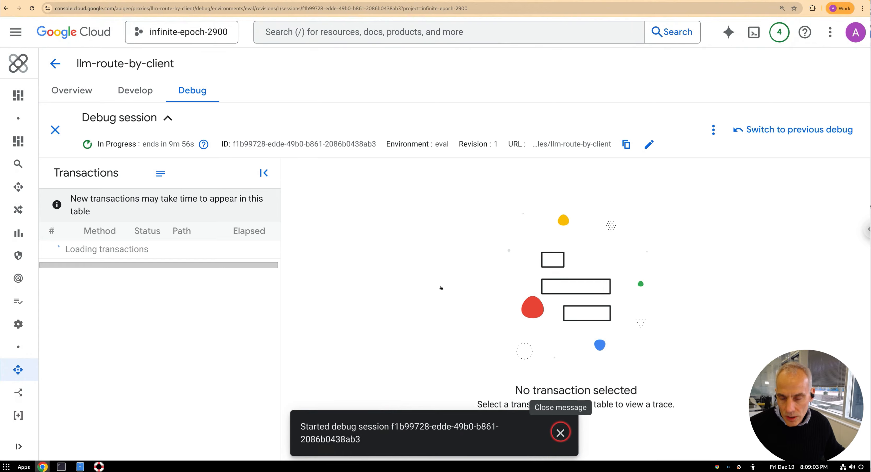
pyautogui.click(561, 434)
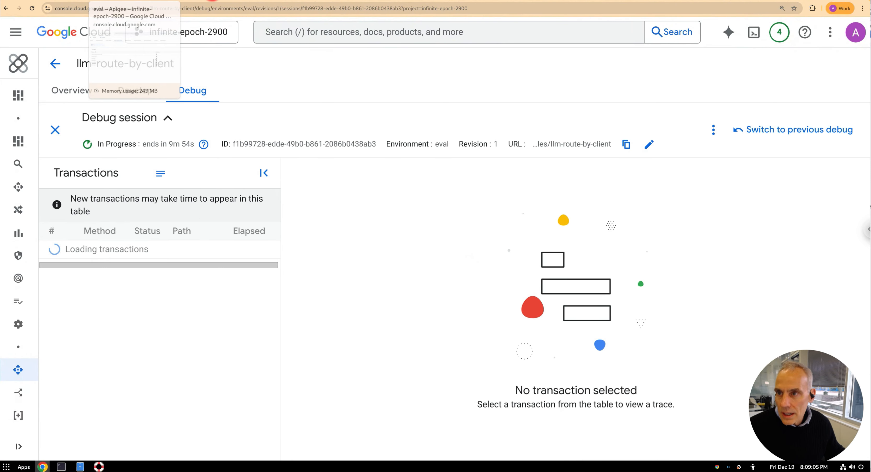
# Duplicate the debug session's browser tab and open the Apigee Apps list in the copy.
pyautogui.rightClick(214, 1)
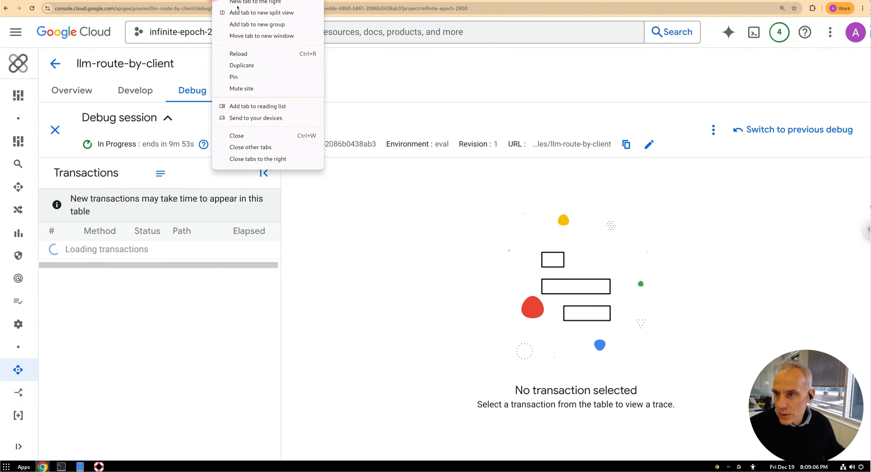
pyautogui.click(255, 70)
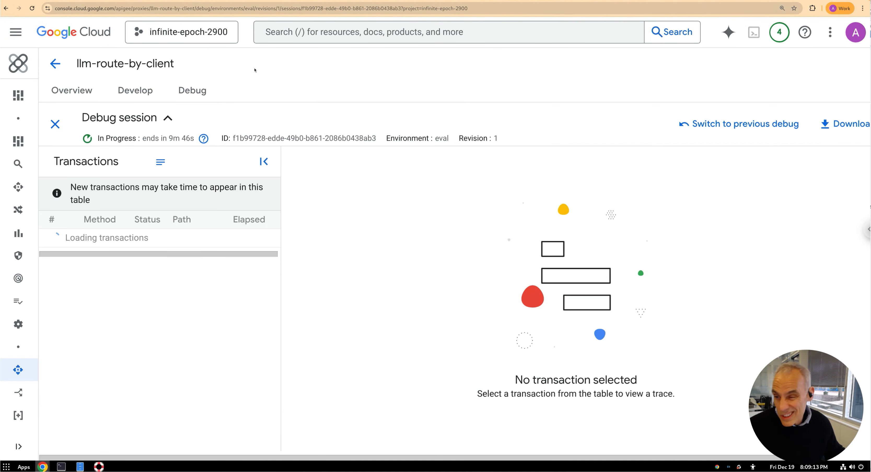
pyautogui.moveTo(15, 230)
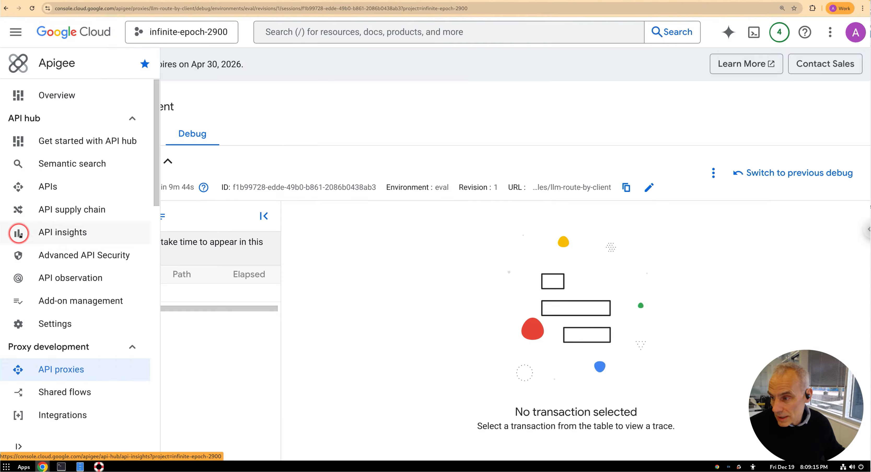
pyautogui.scroll(-10, 42, 333)
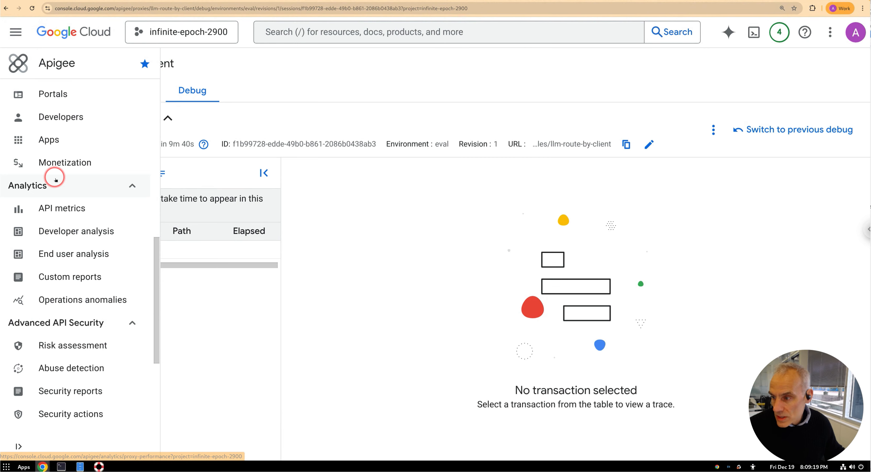
pyautogui.scroll(2, 53, 180)
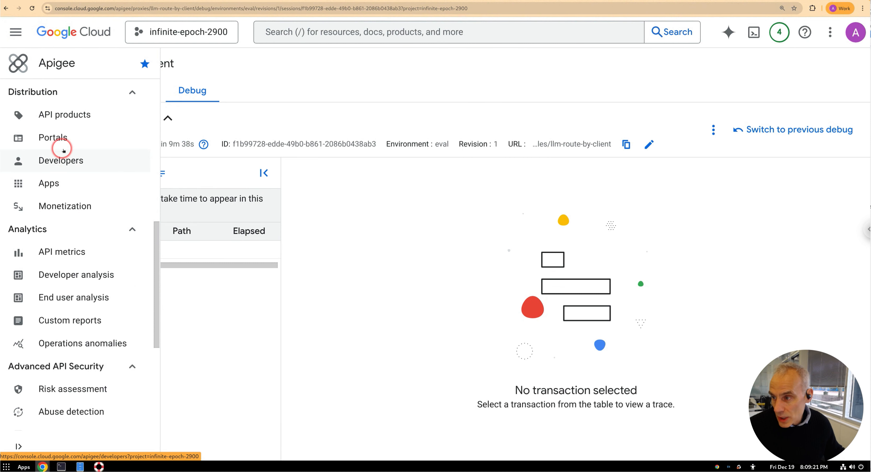
pyautogui.click(59, 185)
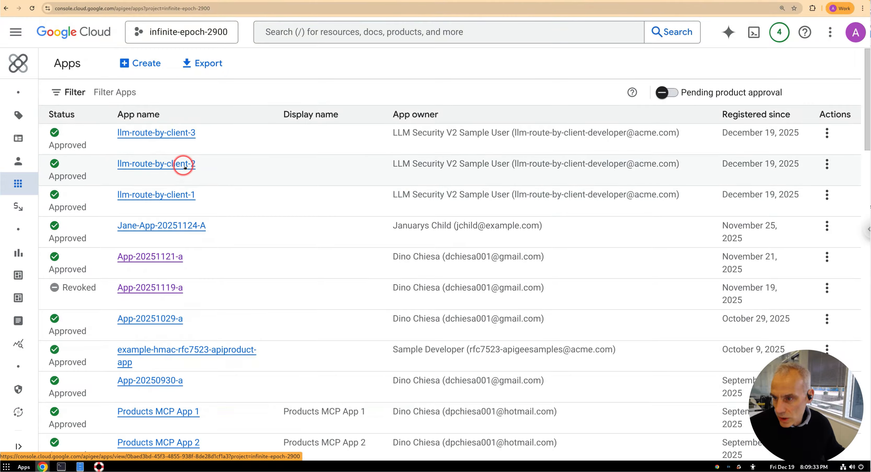
# Open the llm-route-by-client-1 app, check its product and modelProvider custom attribute, and return to the Apps list.
pyautogui.click(180, 195)
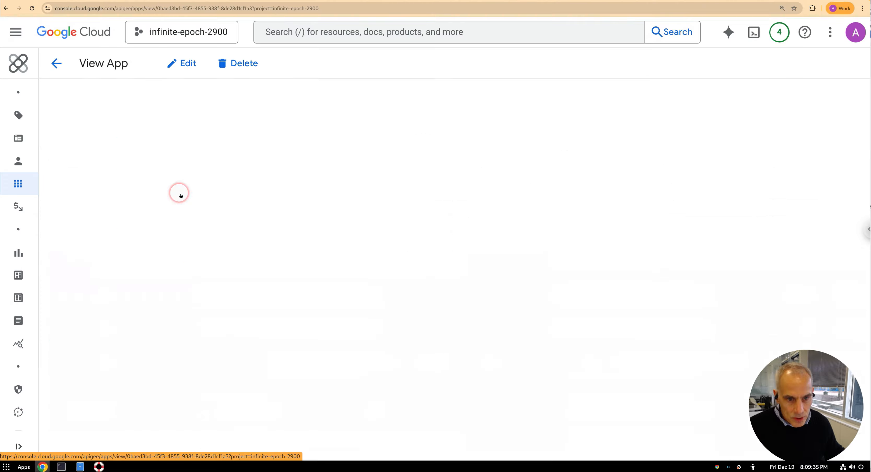
pyautogui.scroll(-8, 218, 210)
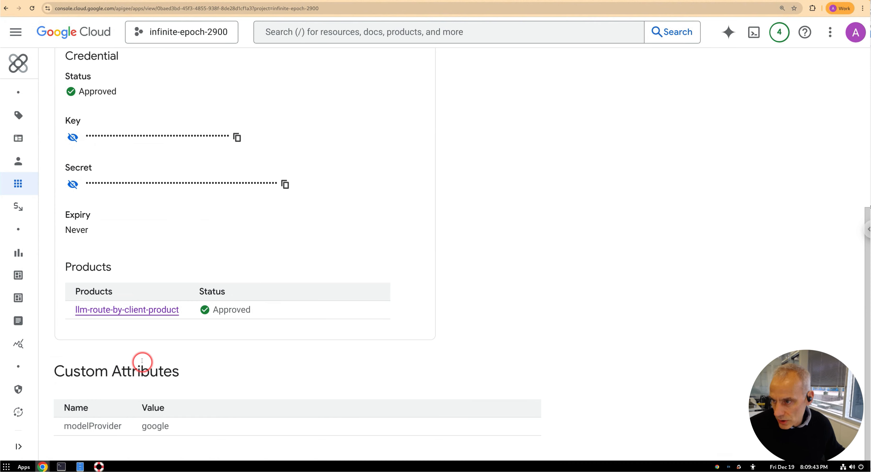
pyautogui.scroll(8, 136, 330)
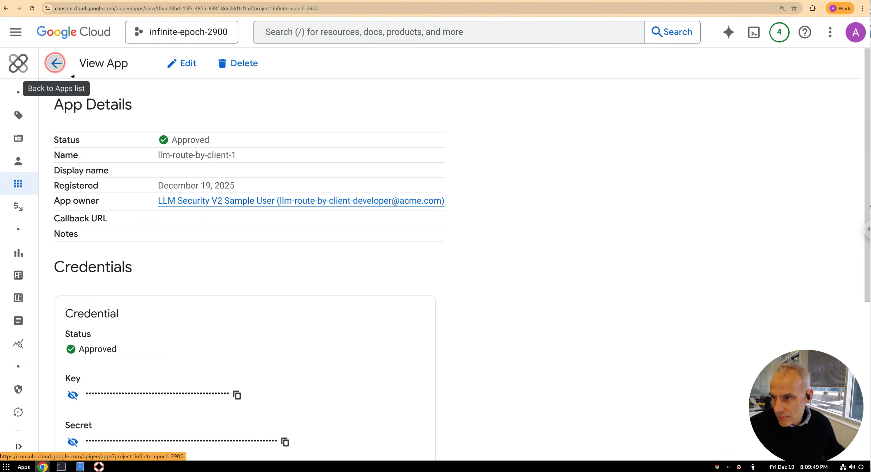
pyautogui.click(55, 63)
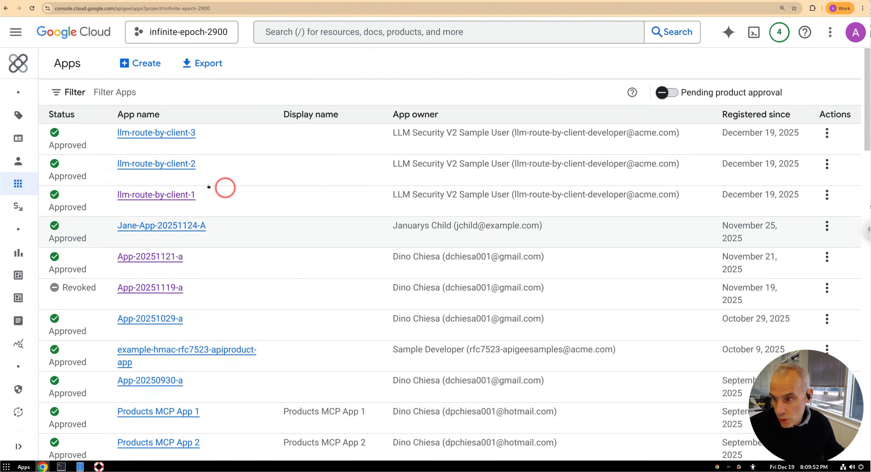
# Open the llm-route-by-client-2 app and check its app details, credential and modelProvider custom attribute.
pyautogui.click(186, 164)
pyautogui.scroll(-7, 254, 226)
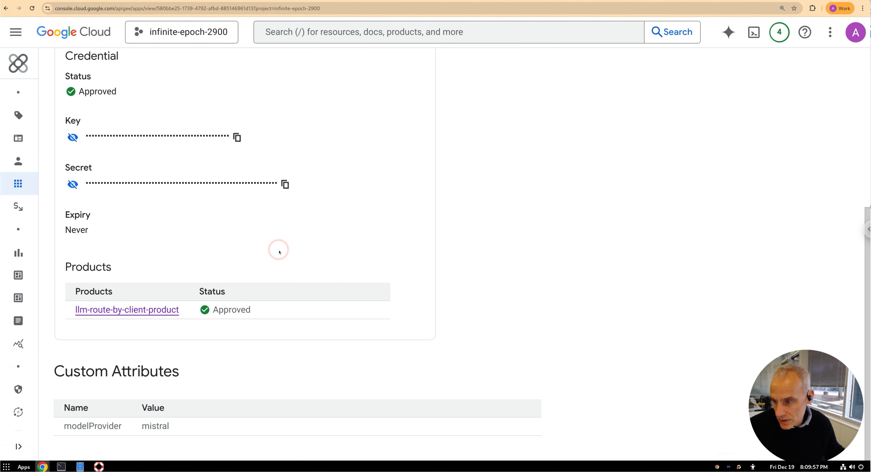
pyautogui.doubleClick(155, 427)
pyautogui.scroll(8, 169, 318)
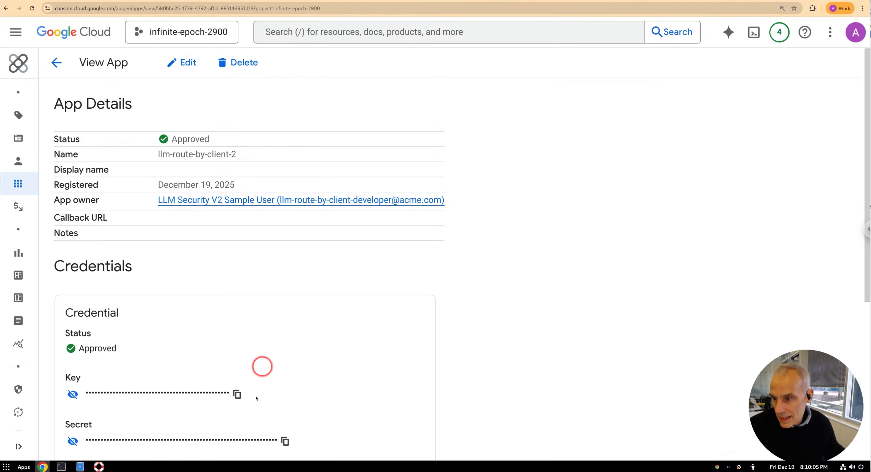
pyautogui.scroll(-8, 237, 389)
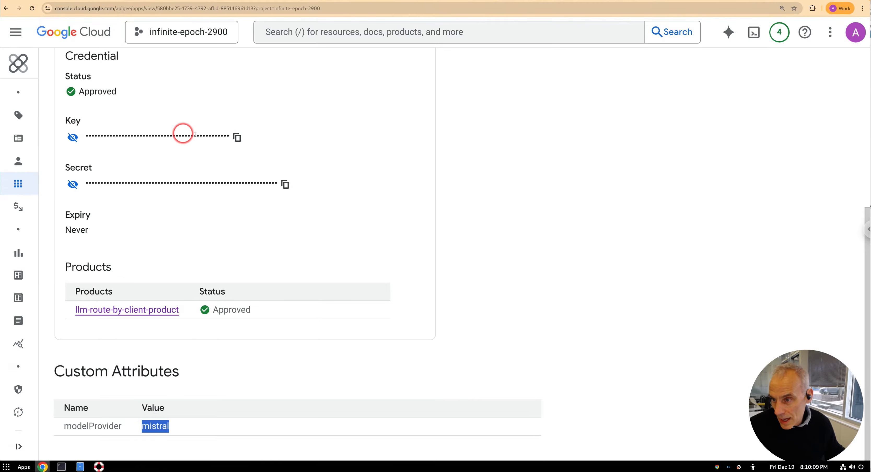
# Reveal the credential key of the llm-route-by-client-2 app, select it, and return to the app details.
pyautogui.click(73, 137)
pyautogui.doubleClick(124, 136)
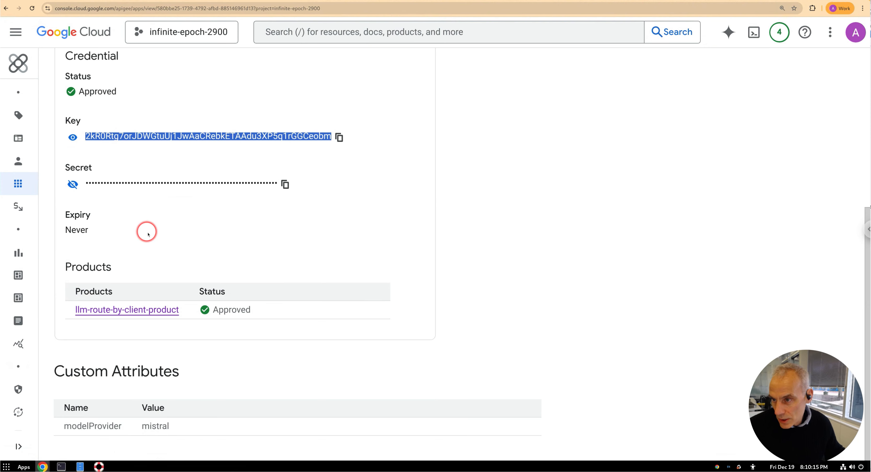
pyautogui.scroll(7, 147, 232)
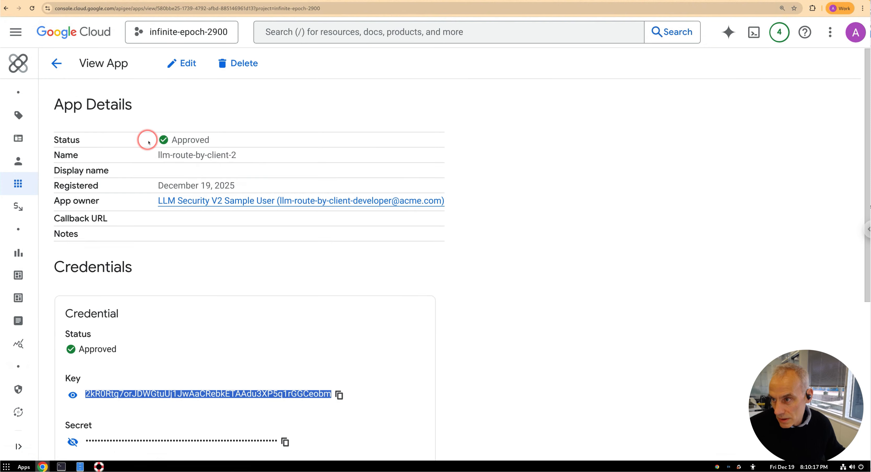
# Return to the Apps list and switch back to the browser tab with the llm-route-by-client debug session.
pyautogui.click(57, 63)
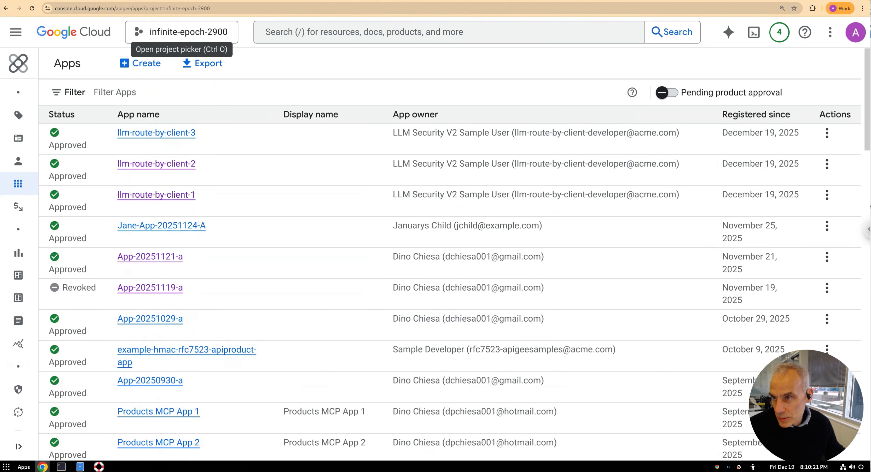
pyautogui.click(237, 8)
pyautogui.click(344, 82)
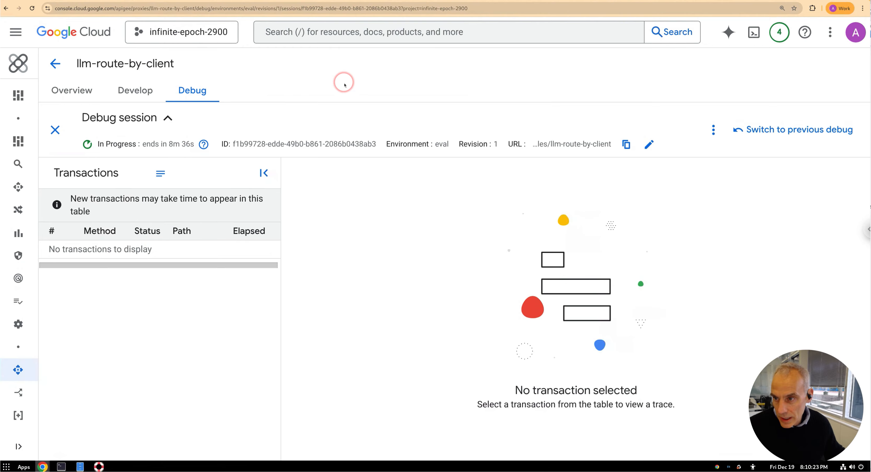
# Switch to the terminal, copy the three printed export lines and run them to set the APIKEY1, APIKEY2 and APIKEY3 API key variables.
pyautogui.hotkey('alt', 'Tab')
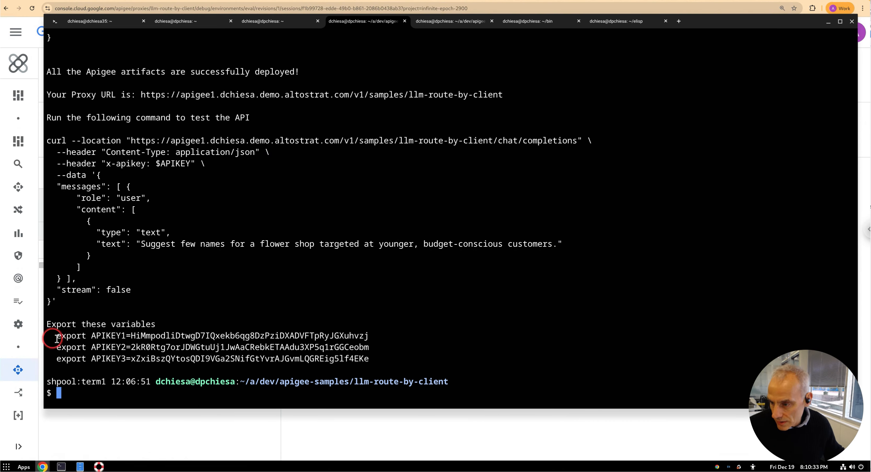
pyautogui.moveTo(106, 336); pyautogui.dragTo(348, 333)
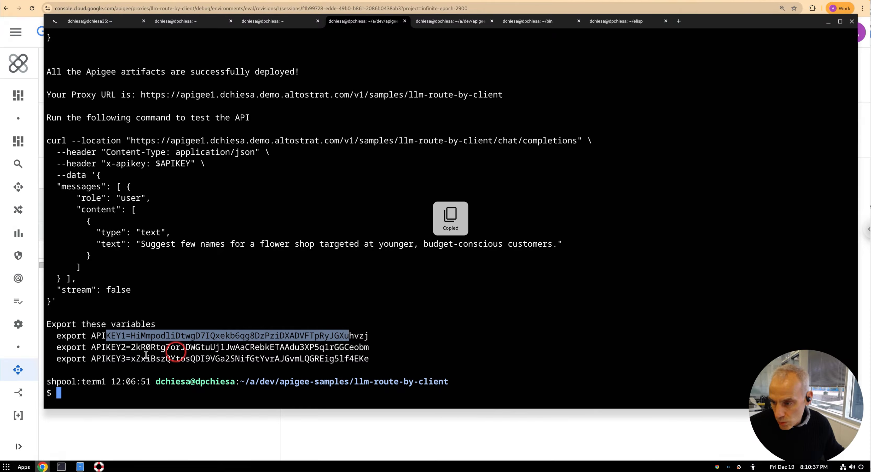
pyautogui.moveTo(52, 338); pyautogui.dragTo(442, 361)
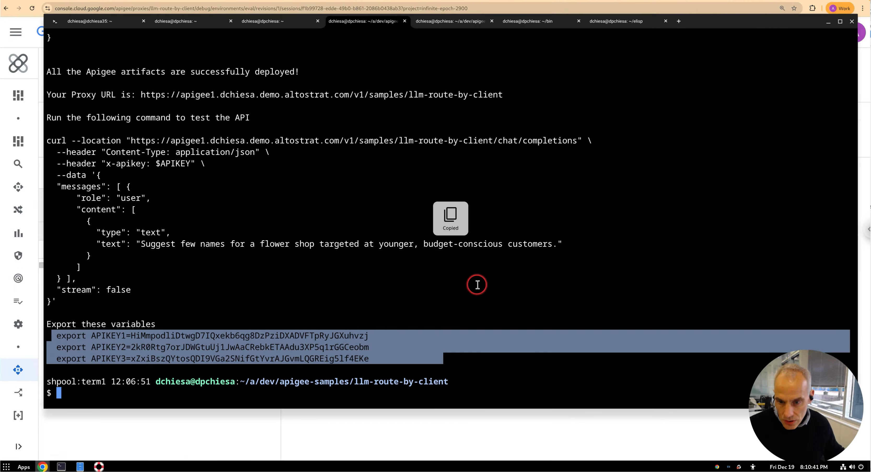
pyautogui.rightClick(476, 285)
pyautogui.press('Return')
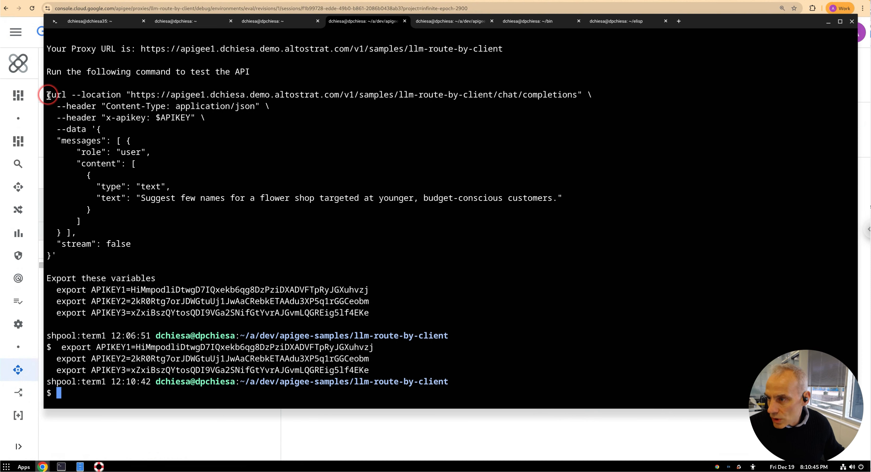
# Copy the printed chat/completions curl command to the prompt, set its x-apikey header to $APIKEY1, add the -i option and run it.
pyautogui.moveTo(49, 95); pyautogui.dragTo(295, 255)
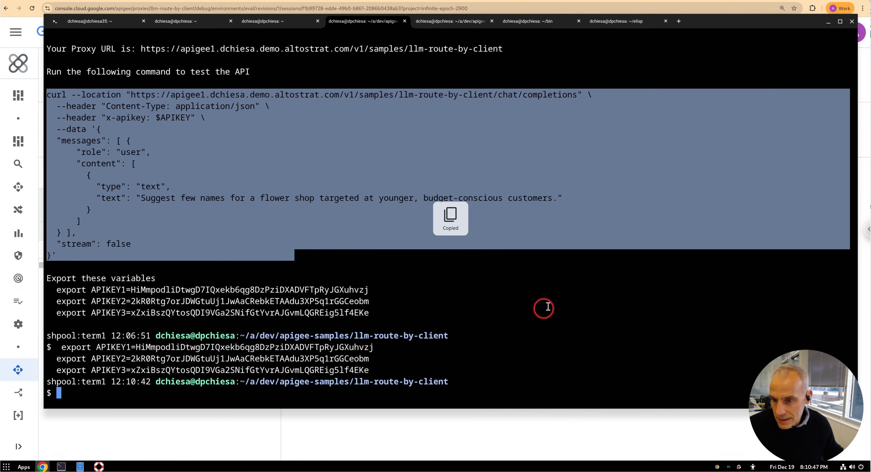
pyautogui.rightClick(561, 305)
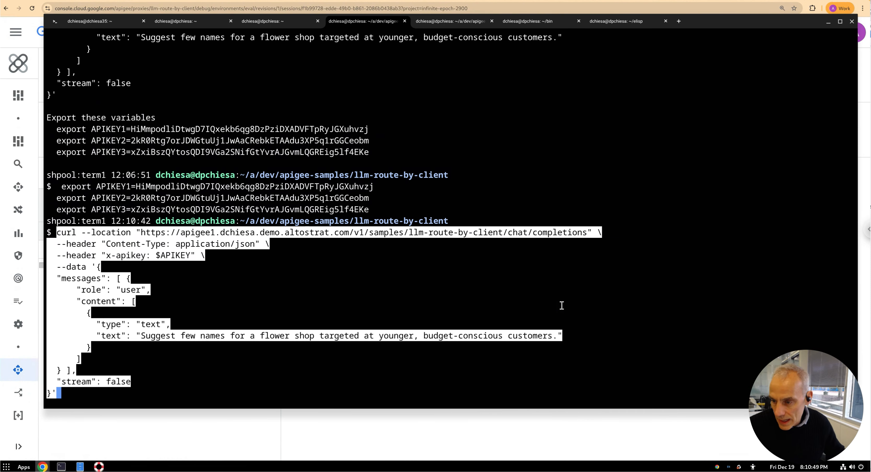
pyautogui.press('Left')
pyautogui.press('Left')
pyautogui.press('Left')
pyautogui.press('Left')
pyautogui.press('Left')
pyautogui.press('Left')
pyautogui.press('Left')
pyautogui.press('Left')
pyautogui.press('Left')
pyautogui.press('Left')
pyautogui.press('Left')
pyautogui.press('Left')
pyautogui.press('Left')
pyautogui.press('Left')
pyautogui.press('Left')
pyautogui.press('Left')
pyautogui.press('Left')
pyautogui.press('Left')
pyautogui.press('Left')
pyautogui.press('Left')
pyautogui.press('Left')
pyautogui.press('Left')
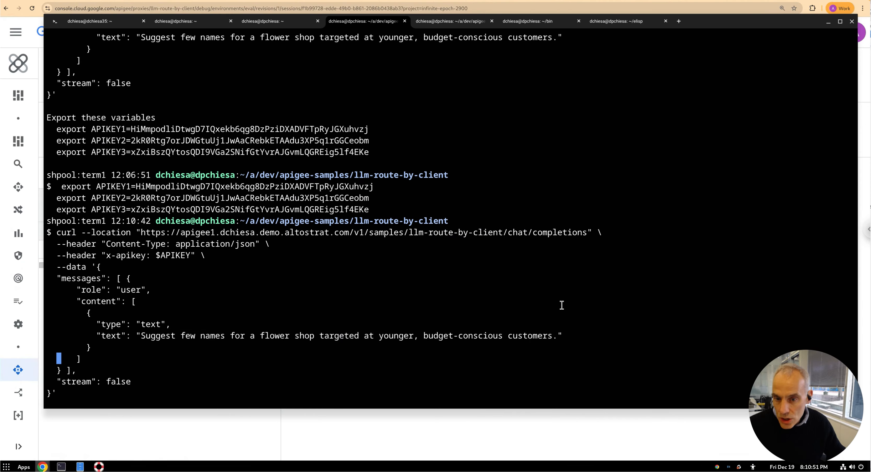
pyautogui.press('Left')
pyautogui.press('Left')
pyautogui.press('Left')
pyautogui.press('Left')
pyautogui.press('Left')
pyautogui.press('Left')
pyautogui.press('Left')
pyautogui.press('Left')
pyautogui.press('Left')
pyautogui.press('Left')
pyautogui.press('Left')
pyautogui.press('Left')
pyautogui.press('Left')
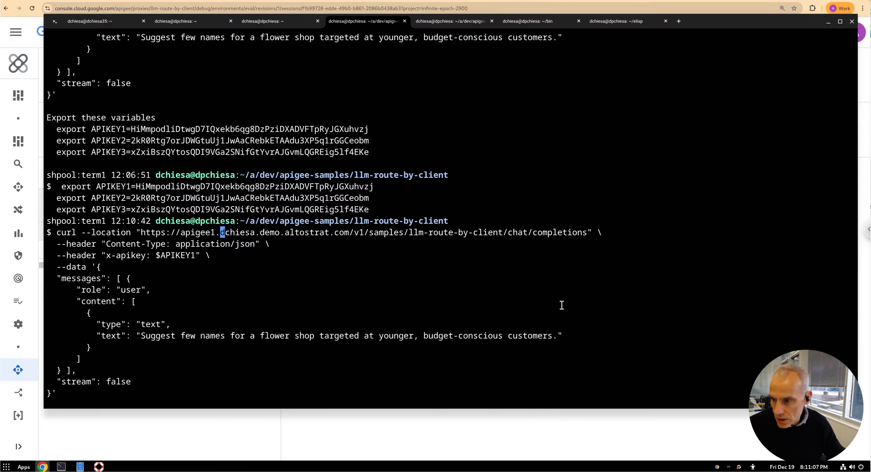
pyautogui.write('-i')
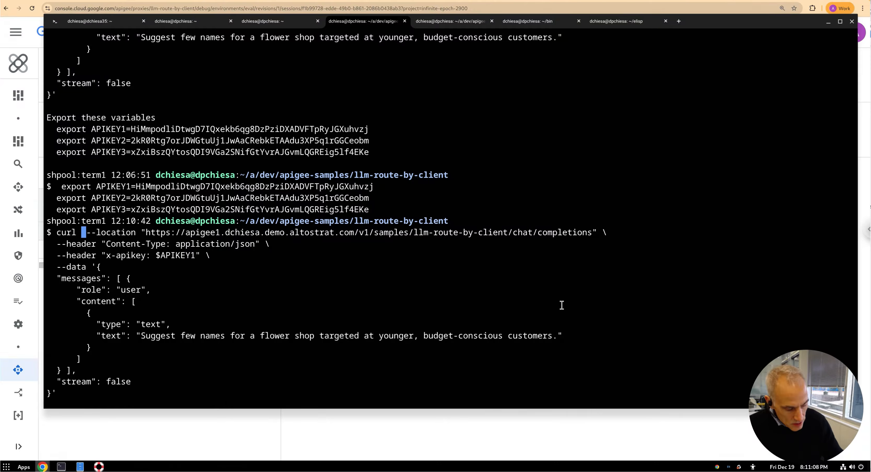
pyautogui.press('Return')
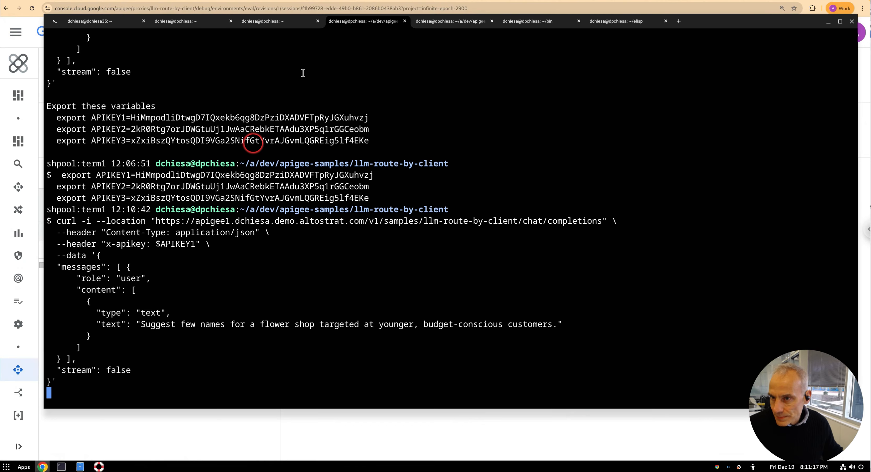
# Reposition the terminal window and examine the flower shop prompt, the response content and the selected-model response header.
pyautogui.moveTo(750, 22); pyautogui.dragTo(768, 13)
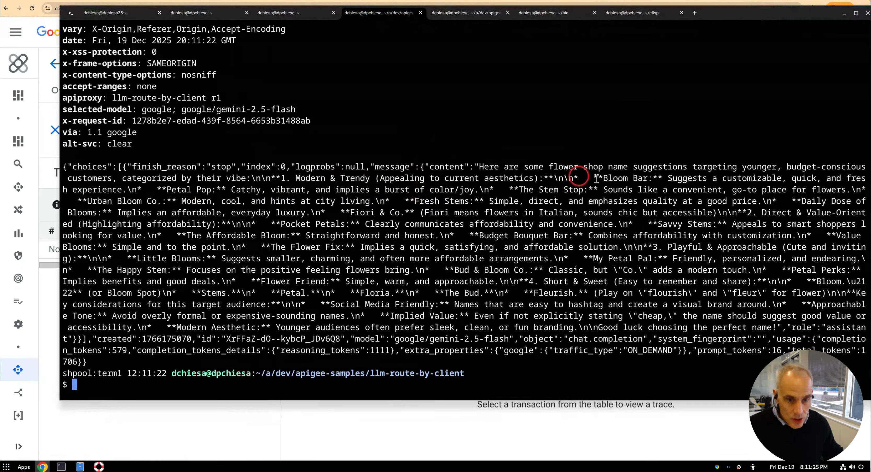
pyautogui.scroll(2, 332, 178)
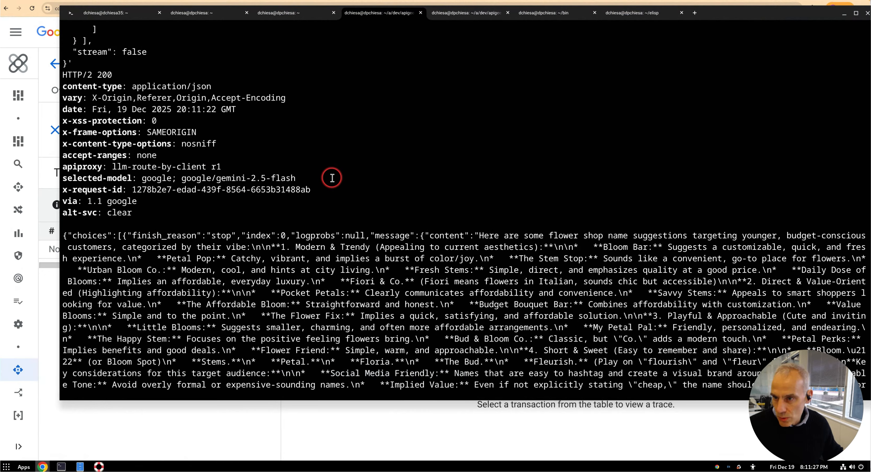
pyautogui.scroll(4, 333, 176)
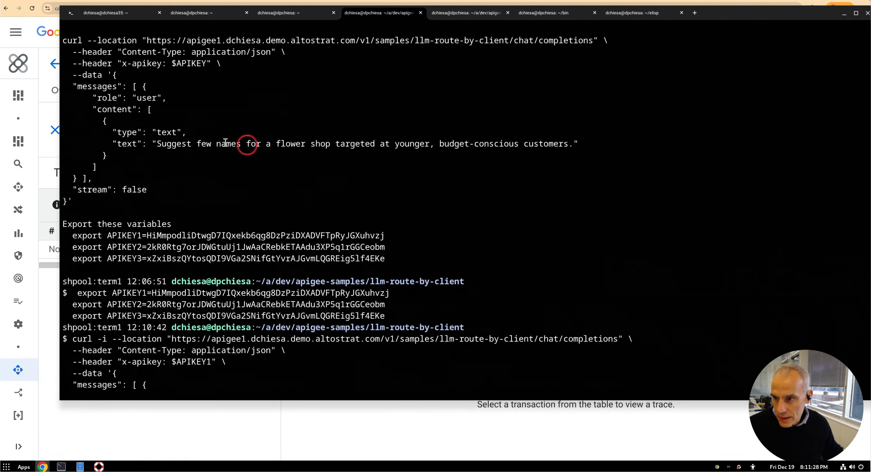
pyautogui.moveTo(197, 144); pyautogui.dragTo(371, 143)
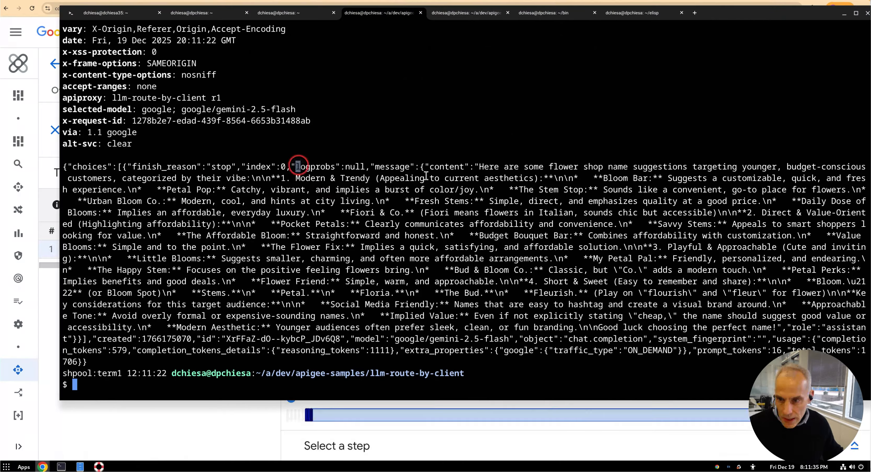
pyautogui.moveTo(295, 167); pyautogui.dragTo(504, 282)
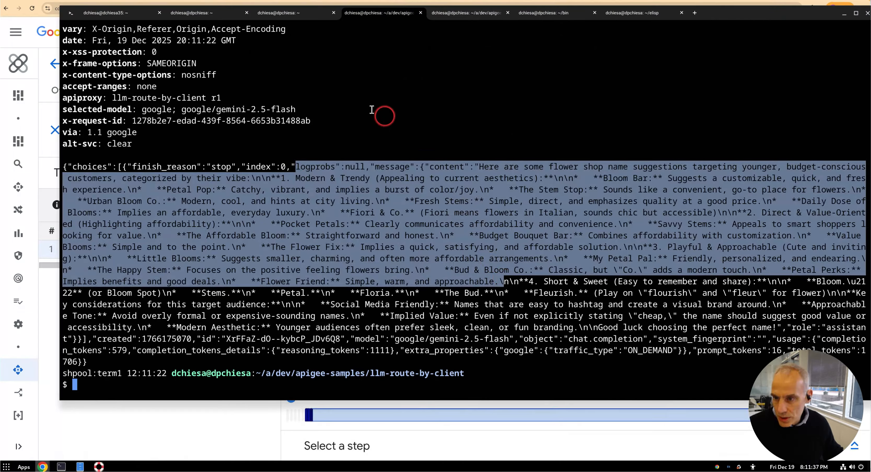
pyautogui.moveTo(324, 108); pyautogui.dragTo(56, 109)
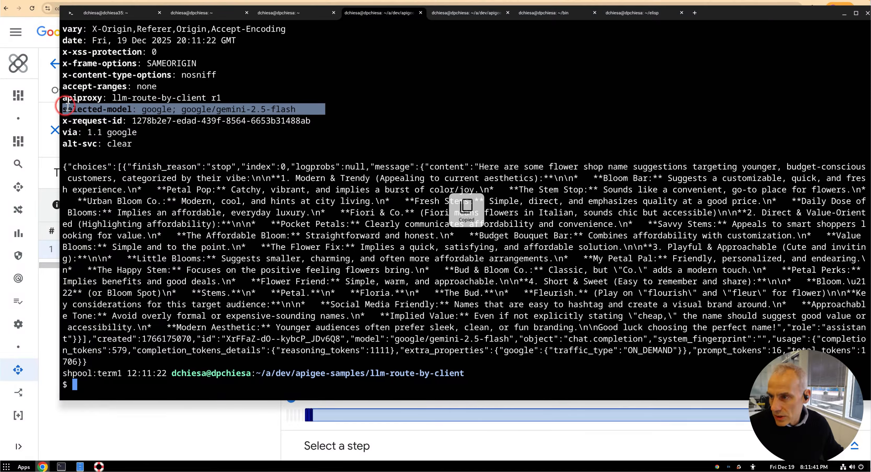
pyautogui.doubleClick(153, 109)
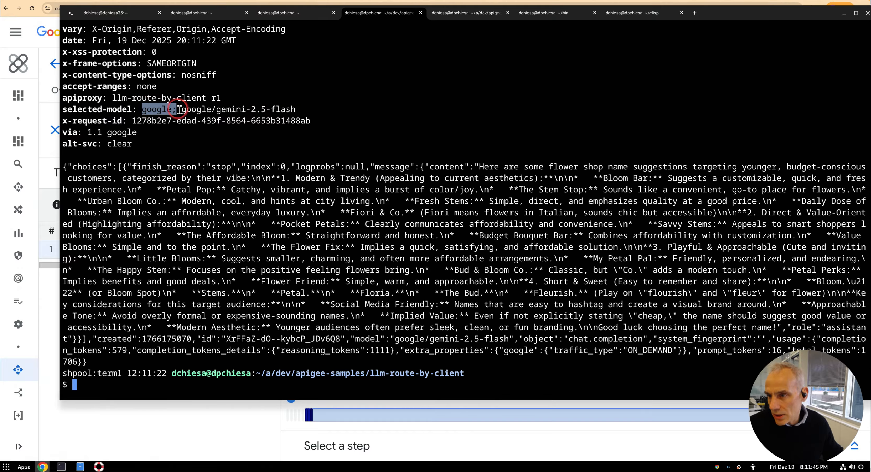
pyautogui.moveTo(178, 110); pyautogui.dragTo(317, 111)
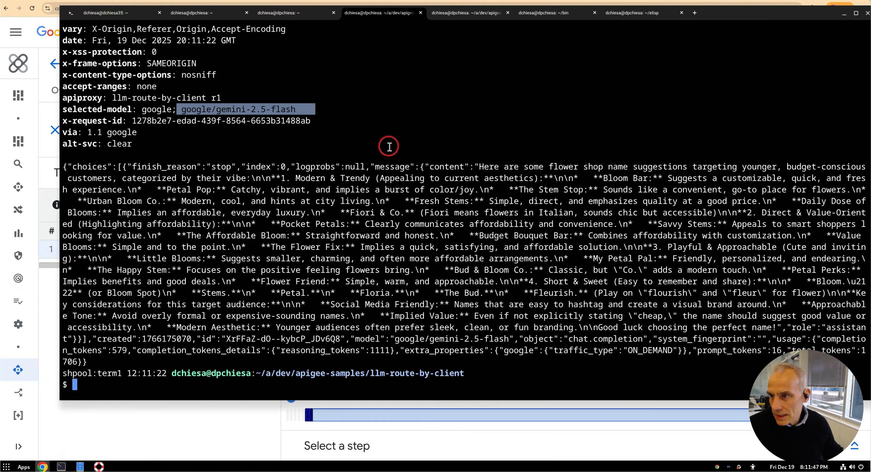
pyautogui.scroll(1, 390, 143)
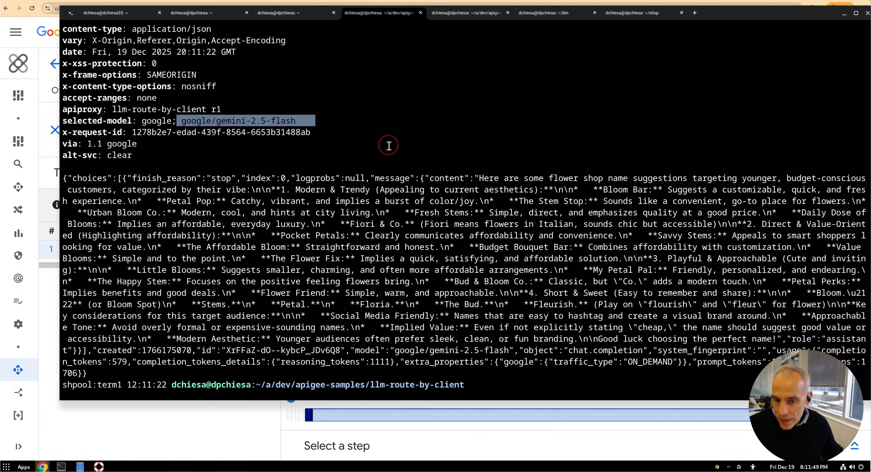
pyautogui.scroll(-1, 146, 154)
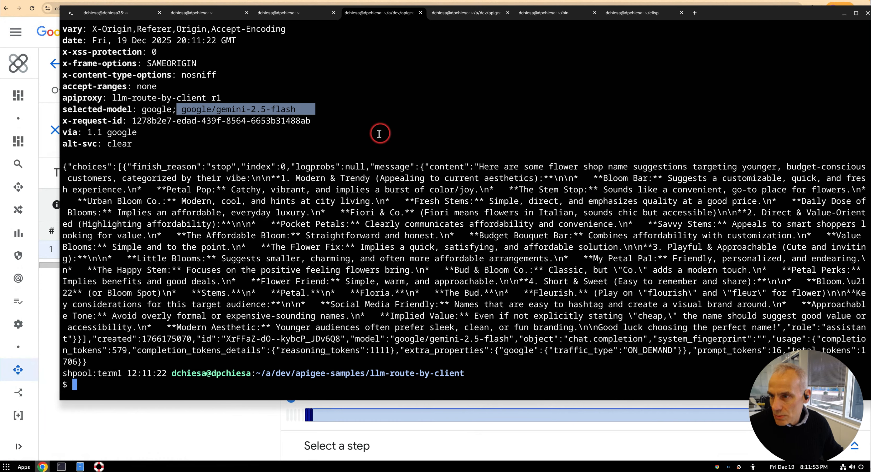
pyautogui.moveTo(336, 115); pyautogui.dragTo(58, 113)
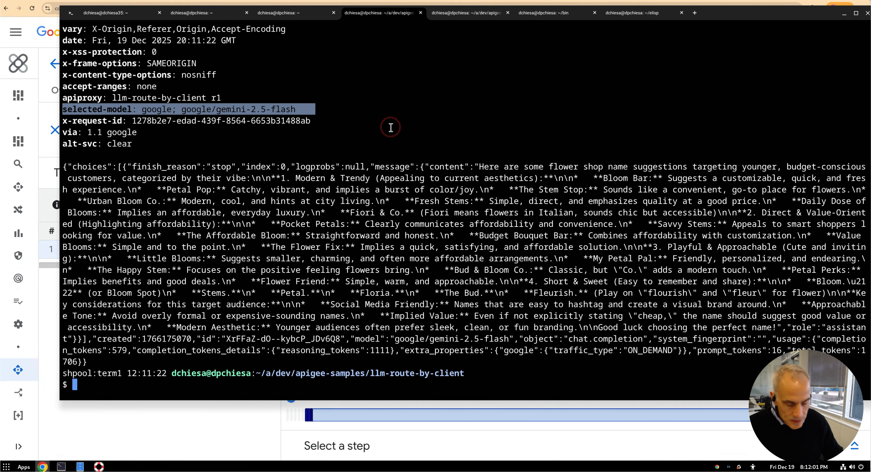
# Rerun the curl request with the x-apikey header set to $APIKEY2 and highlight the selected-model header in the response.
pyautogui.press('Up')
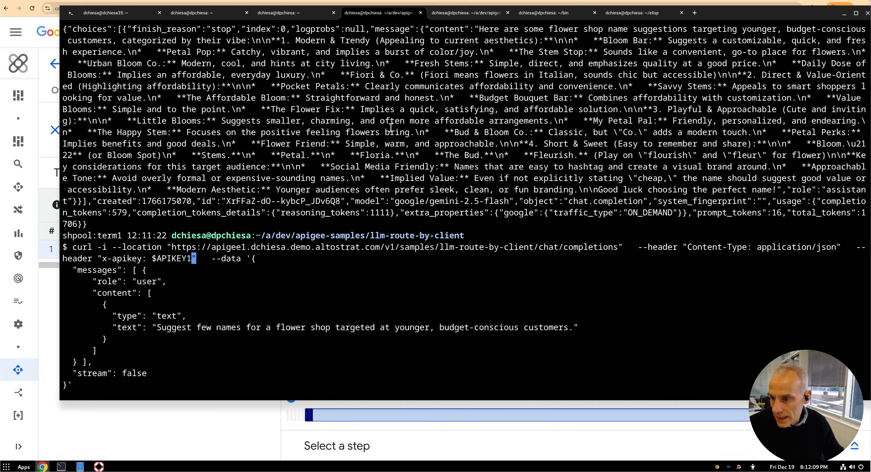
pyautogui.press('BackSpace')
pyautogui.write('2')
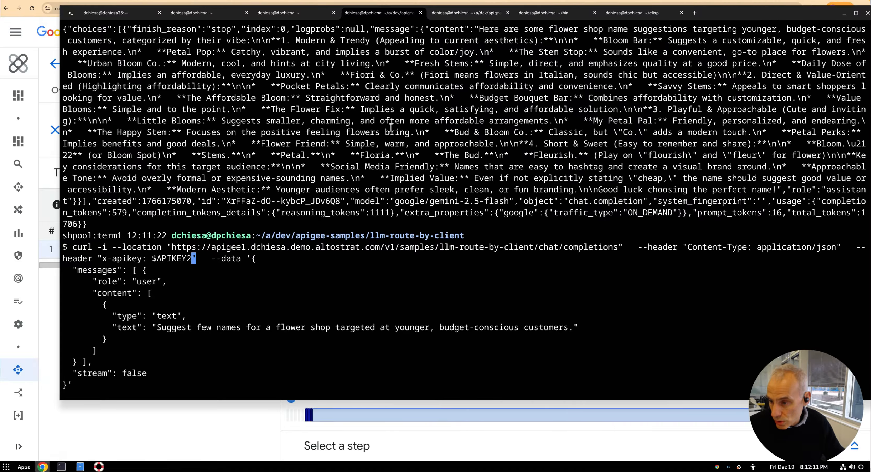
pyautogui.press('Return')
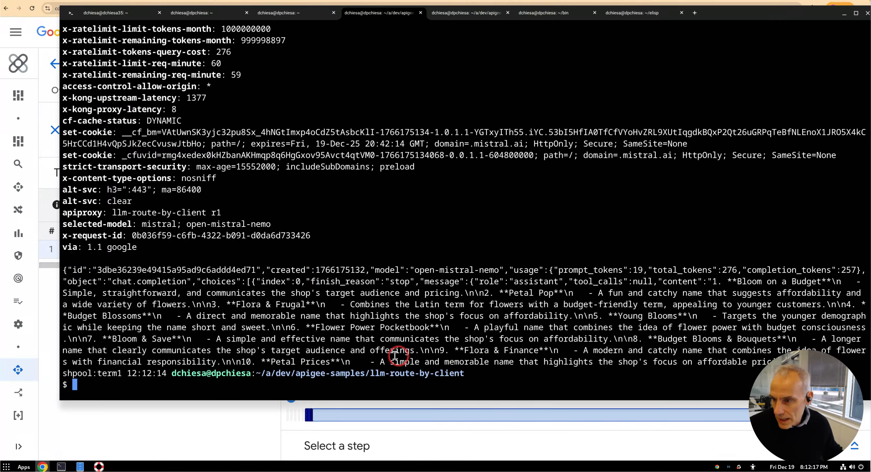
pyautogui.moveTo(295, 224); pyautogui.dragTo(63, 226)
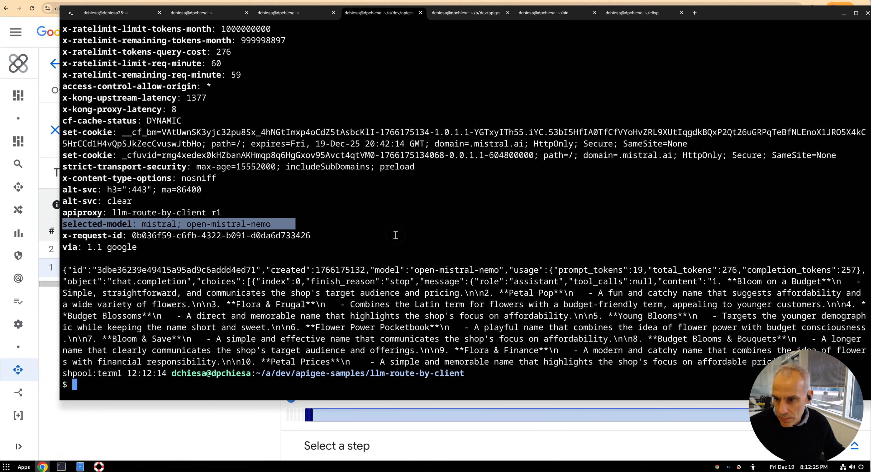
# Rerun the curl request with the x-apikey header set to $APIKEY3 and highlight the provider and model in the selected-model header.
pyautogui.press('Up')
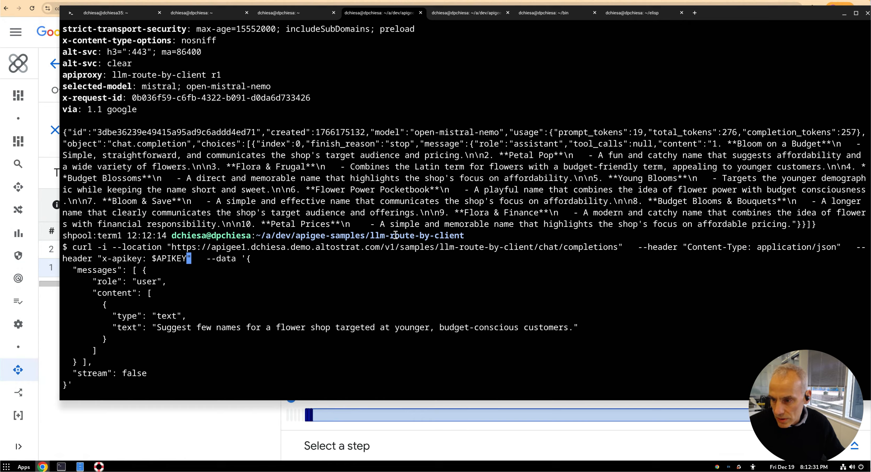
pyautogui.press('BackSpace')
pyautogui.write('3')
pyautogui.press('Return')
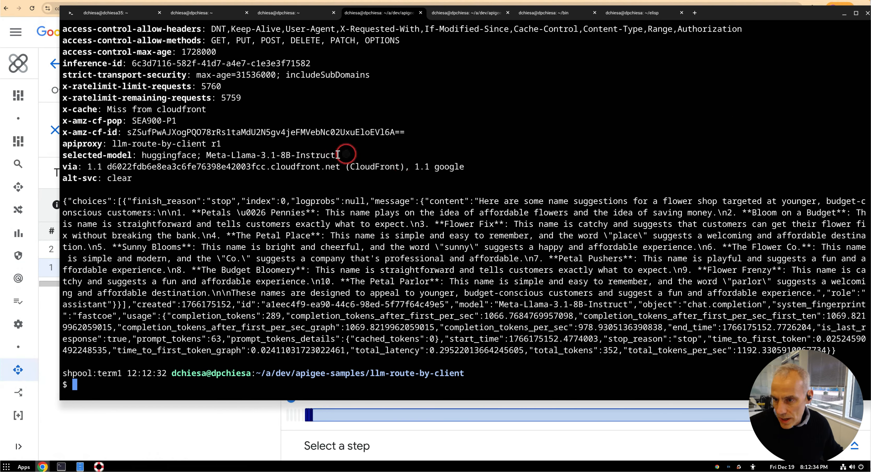
pyautogui.moveTo(344, 155); pyautogui.dragTo(149, 156)
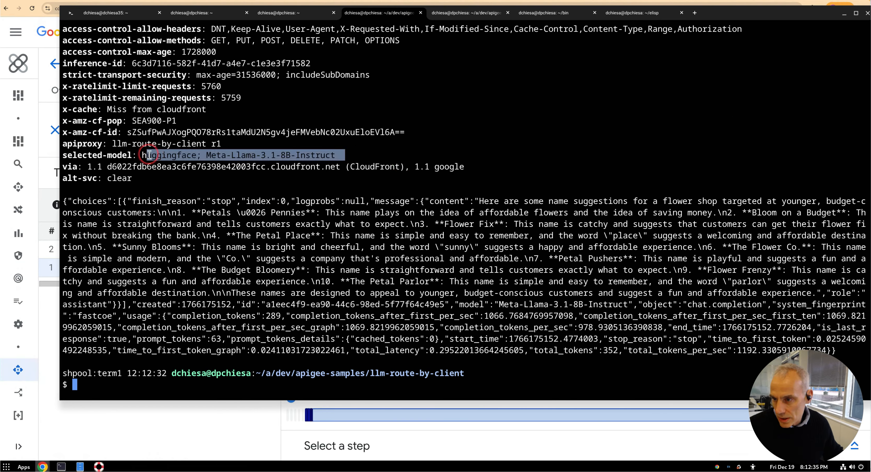
# Switch to the debug session, fit transaction 1's flow to the view and inspect the variables of its AM-SetTarget step.
pyautogui.click(210, 430)
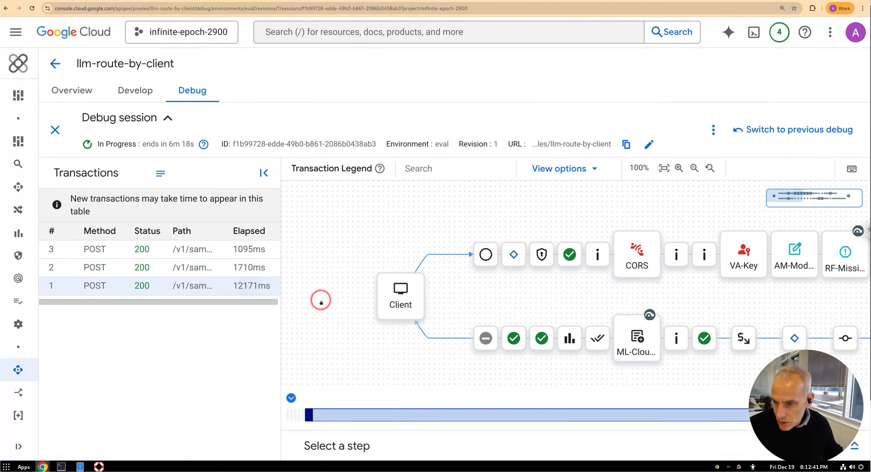
pyautogui.moveTo(662, 283)
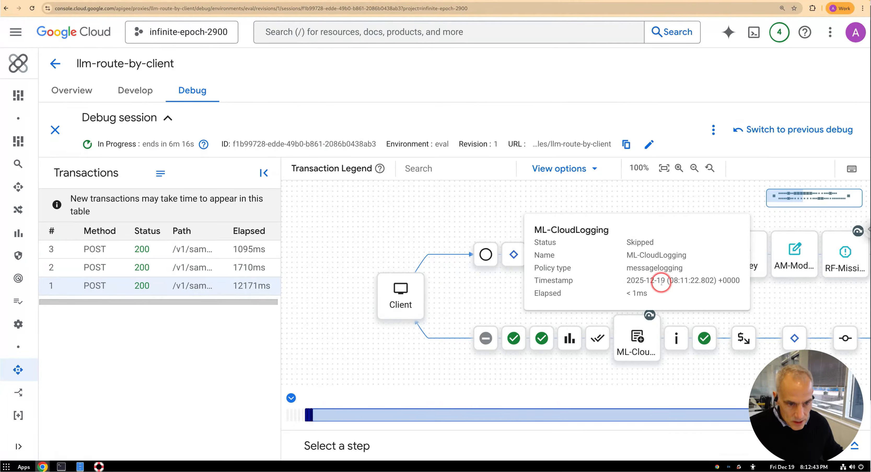
pyautogui.click(664, 167)
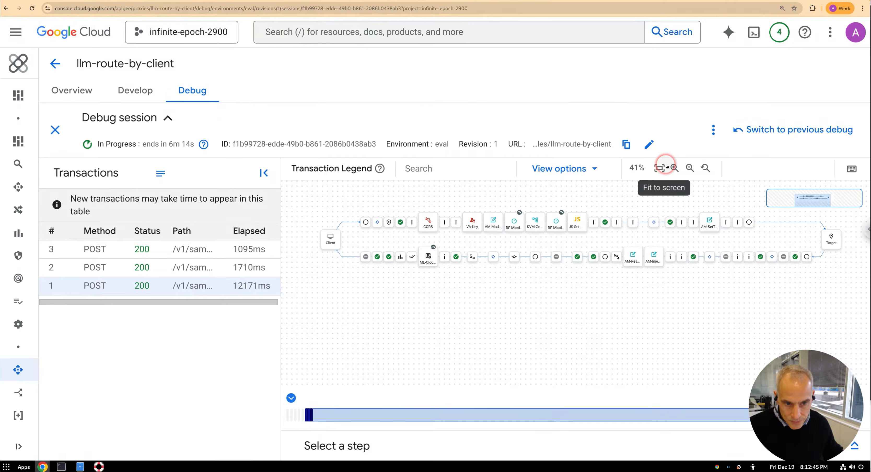
pyautogui.click(712, 225)
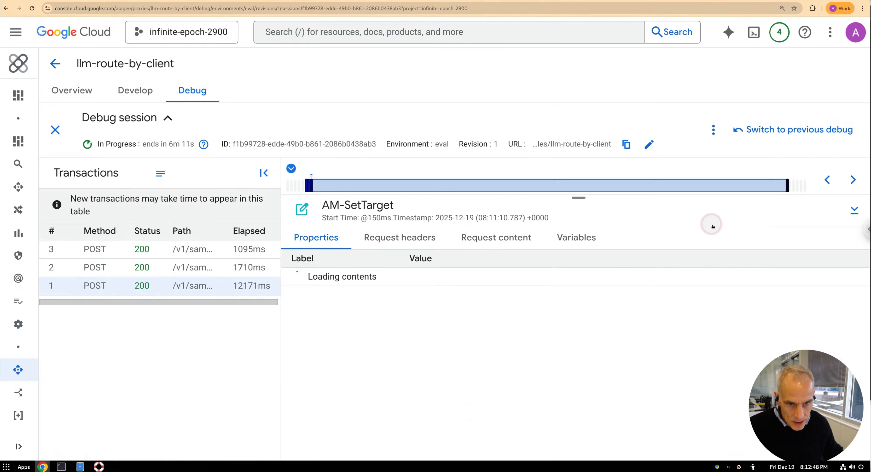
pyautogui.click(569, 238)
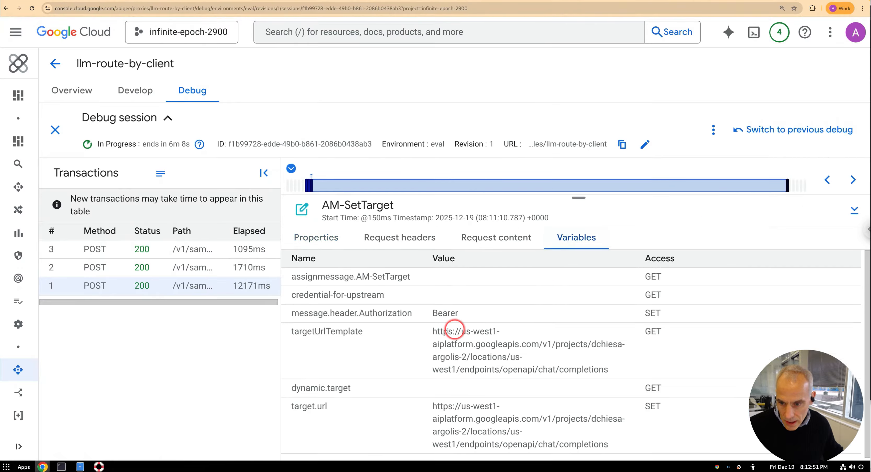
# Highlight the target.url value among the AM-SetTarget variables of transaction 1 and compare it with targetUrlTemplate.
pyautogui.moveTo(440, 406); pyautogui.dragTo(603, 442)
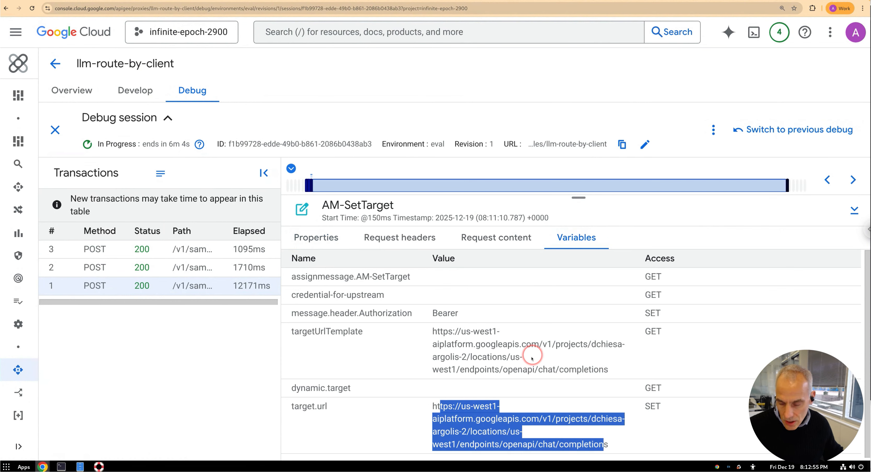
pyautogui.scroll(-1, 531, 359)
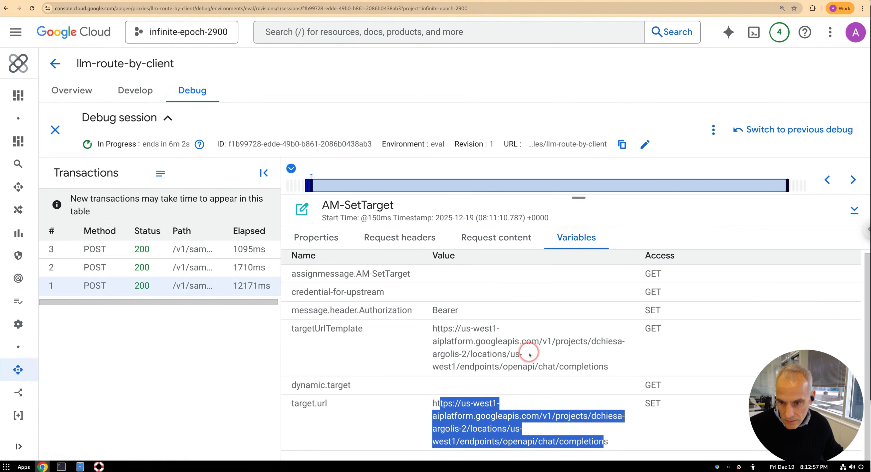
pyautogui.scroll(1, 529, 354)
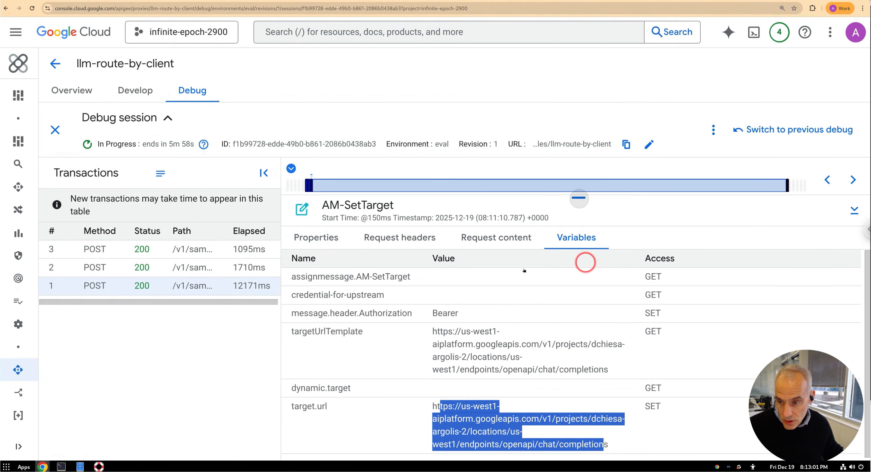
# Select transaction 2 and examine the request content of its Request Sent step.
pyautogui.moveTo(579, 198); pyautogui.dragTo(586, 263)
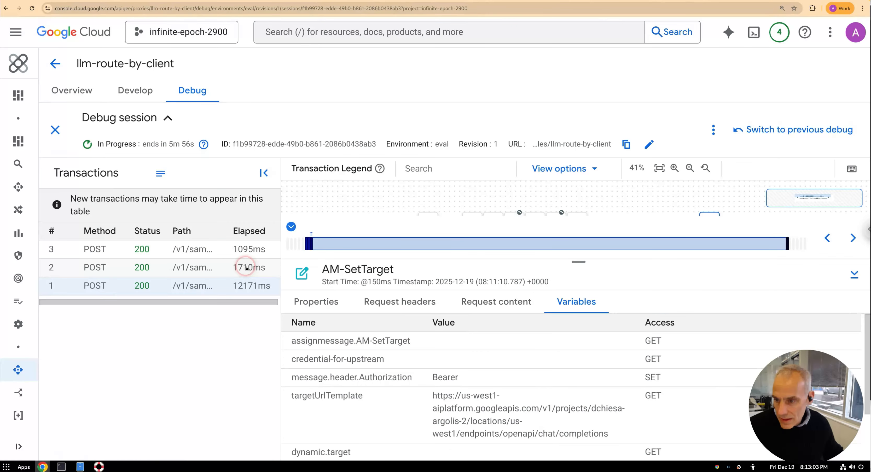
pyautogui.click(247, 268)
pyautogui.click(770, 231)
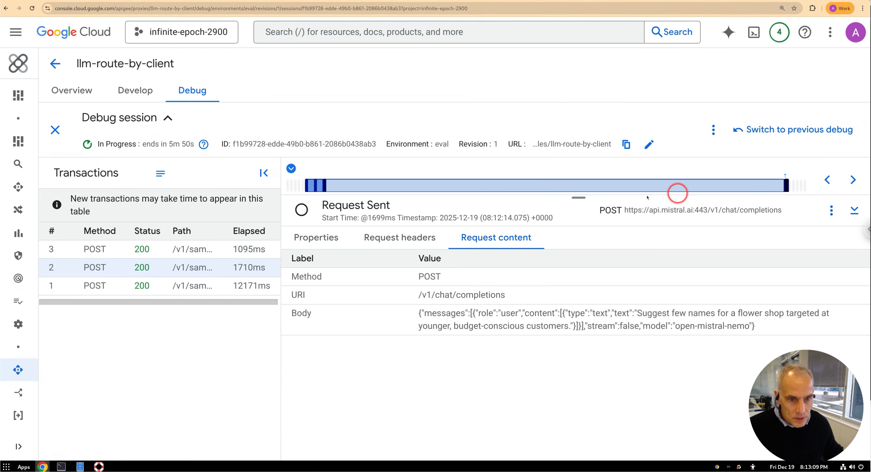
# Fit transaction 2's flow to the view and show the variables of its AM-SetTarget step.
pyautogui.moveTo(582, 199)
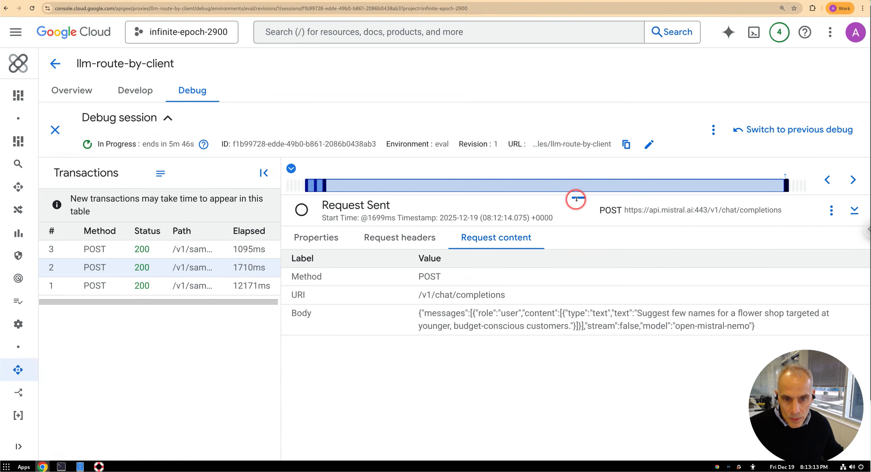
pyautogui.moveTo(576, 199); pyautogui.dragTo(579, 262)
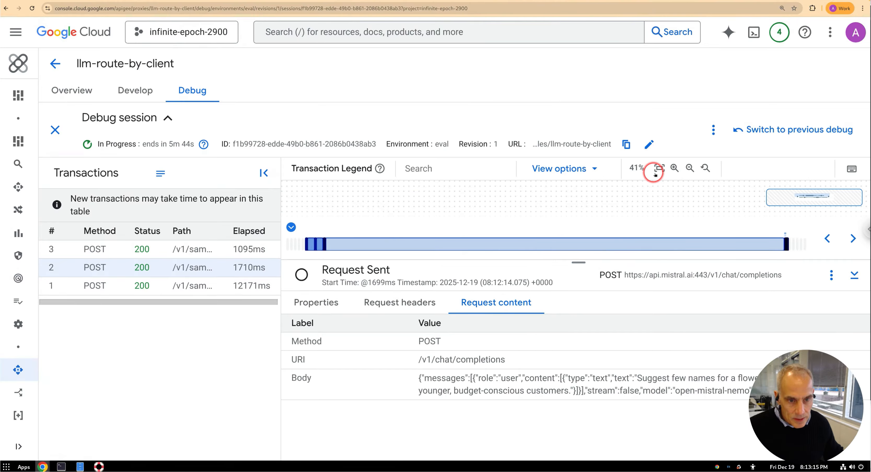
pyautogui.click(655, 174)
pyautogui.moveTo(573, 253)
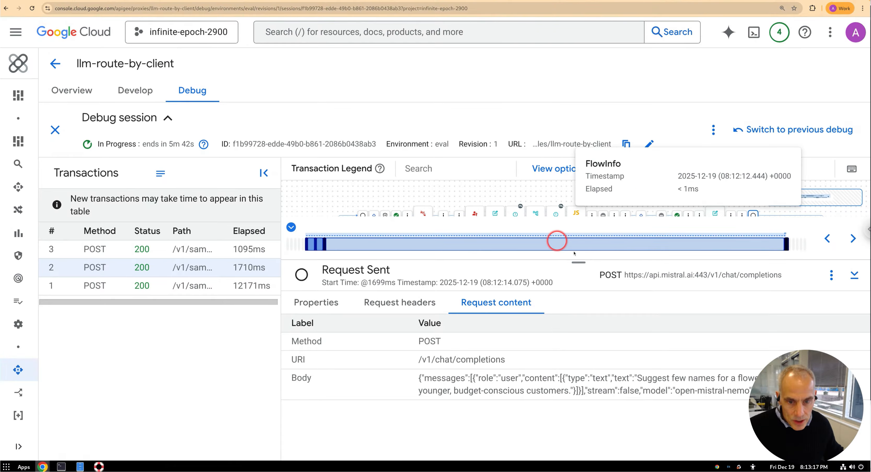
pyautogui.moveTo(713, 212)
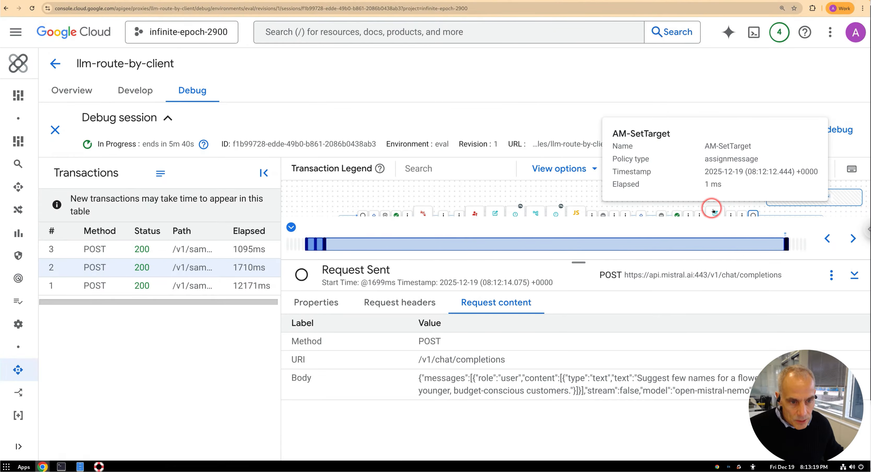
pyautogui.click(713, 213)
pyautogui.moveTo(621, 243)
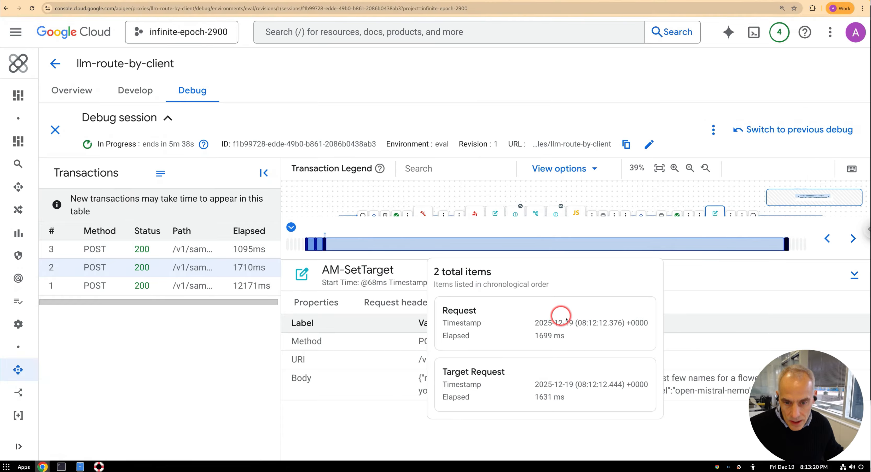
pyautogui.click(576, 302)
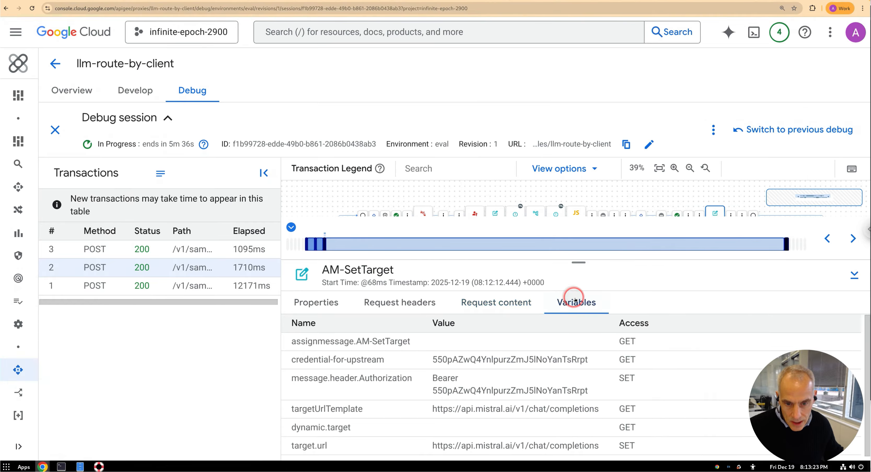
# Highlight part of the credential-for-upstream value and the targetUrlTemplate value for transaction 2.
pyautogui.moveTo(453, 359); pyautogui.dragTo(542, 359)
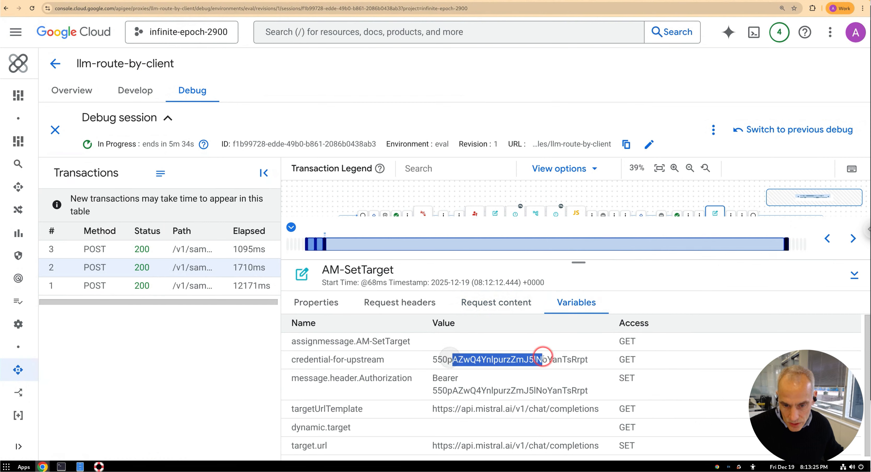
pyautogui.scroll(-1, 502, 367)
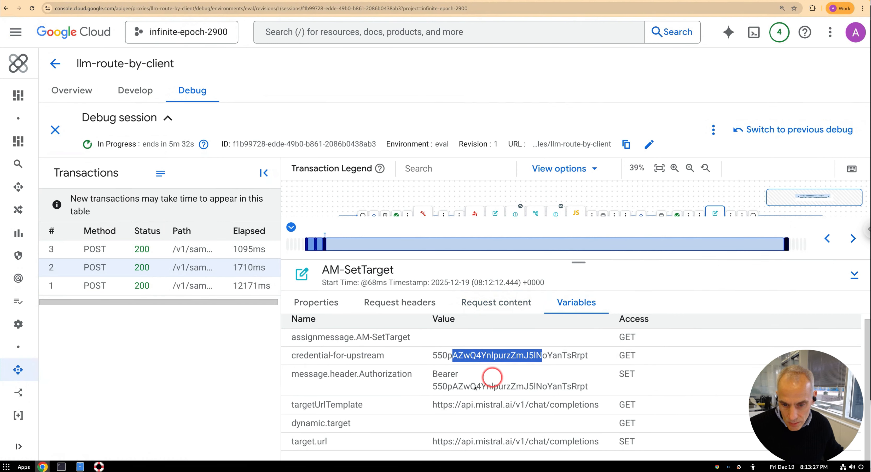
pyautogui.moveTo(436, 405); pyautogui.dragTo(594, 403)
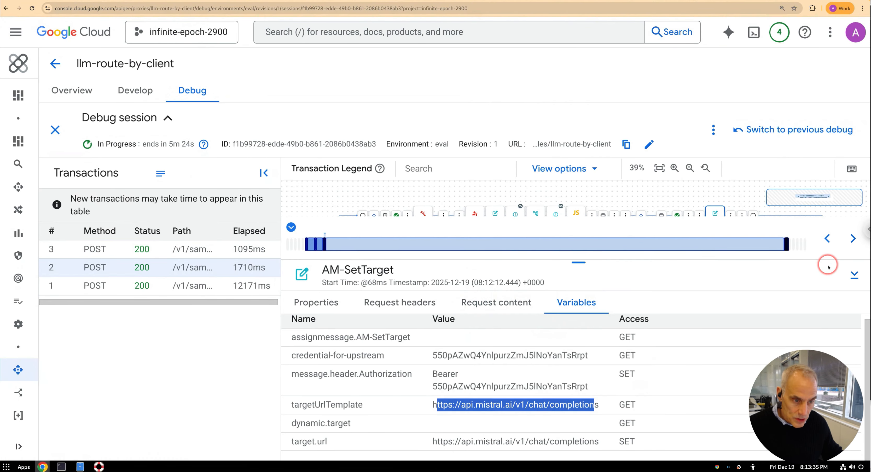
# Inspect the AM-SetTarget variables of transaction 3, highlight its targetUrlTemplate value, and enlarge the flow diagram area.
pyautogui.click(214, 250)
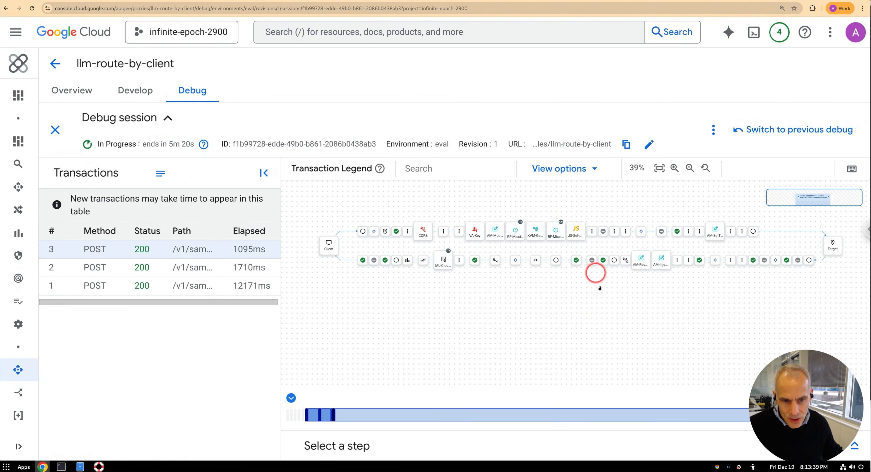
pyautogui.click(715, 231)
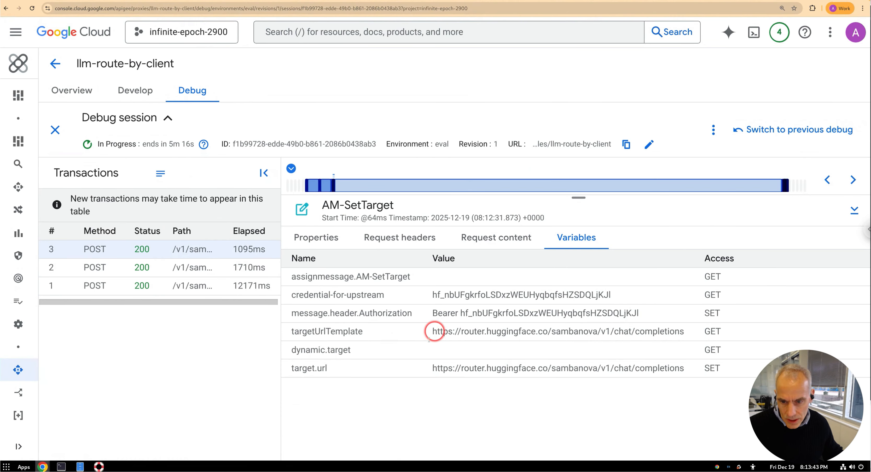
pyautogui.moveTo(435, 335); pyautogui.dragTo(654, 335)
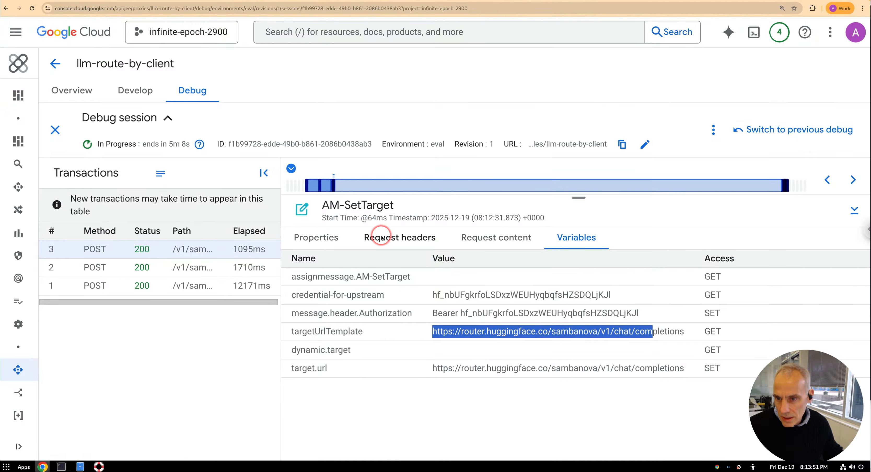
pyautogui.moveTo(578, 199)
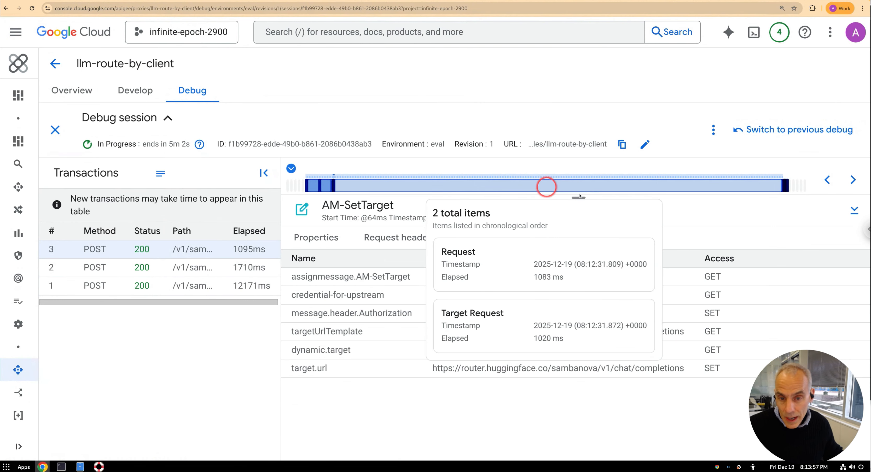
pyautogui.moveTo(579, 197); pyautogui.dragTo(574, 271)
pyautogui.moveTo(604, 209)
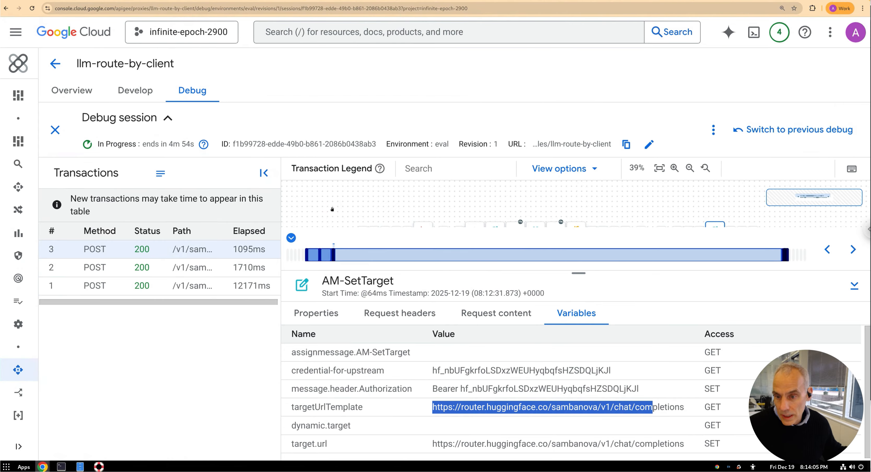
pyautogui.click(349, 203)
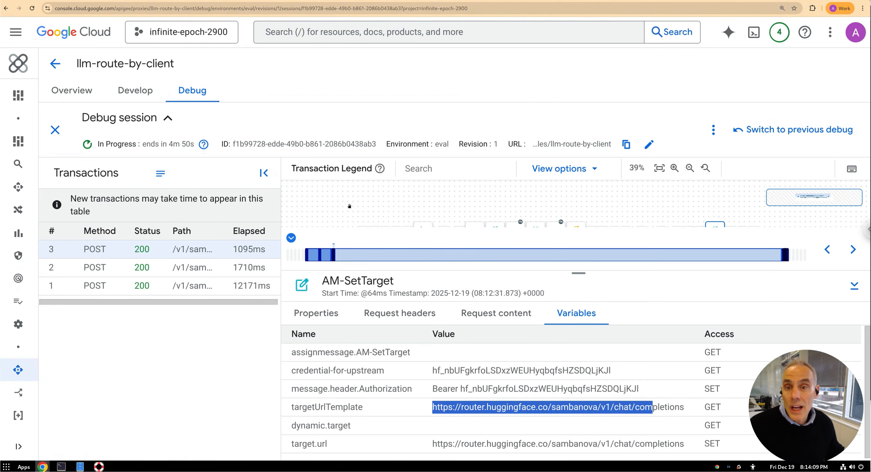
pyautogui.click(353, 203)
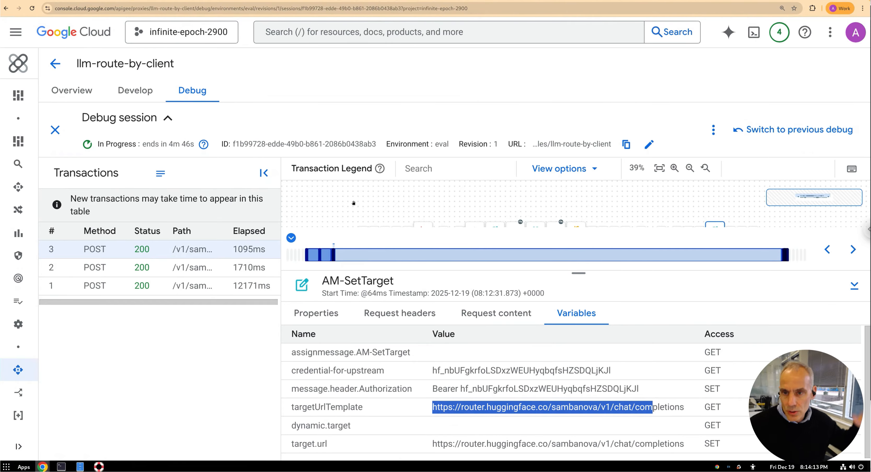
pyautogui.click(105, 147)
pyautogui.click(46, 127)
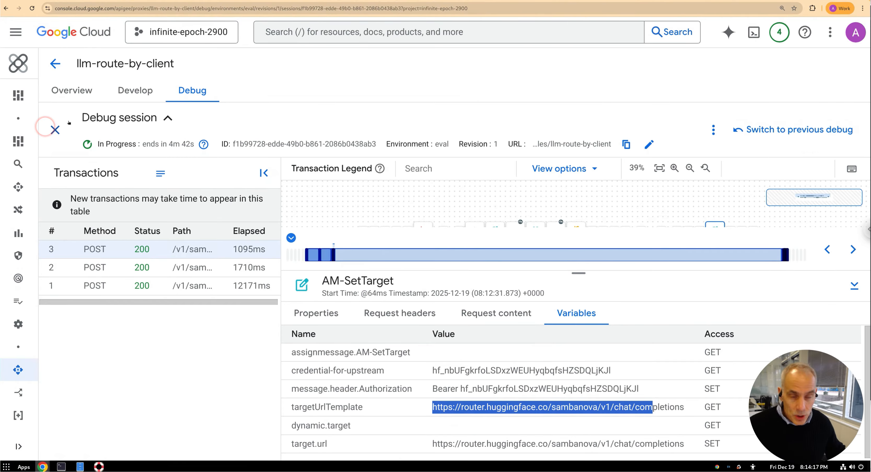
# Switch to the GitHub page of the llm-route-by-client sample and review its file list and the README introduction.
pyautogui.hotkey('alt', 'Tab')
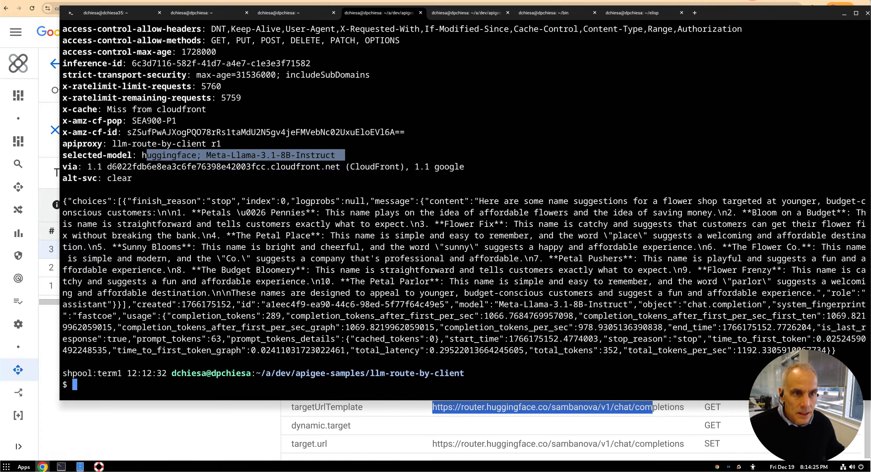
pyautogui.click(753, 1)
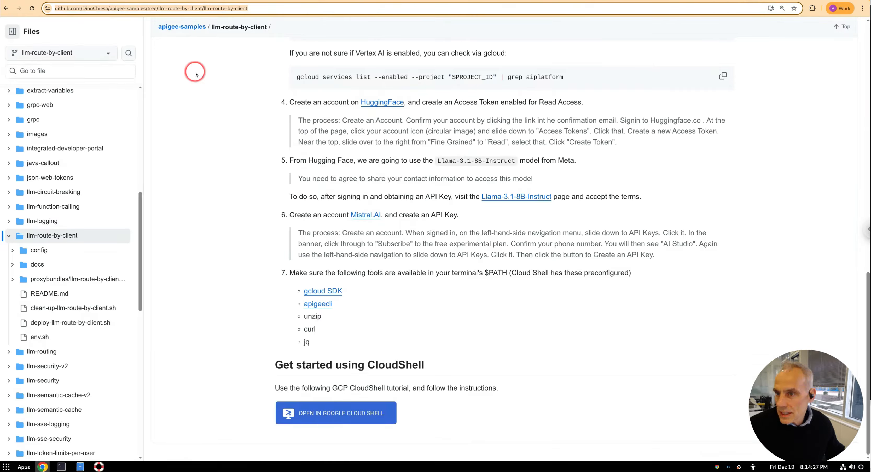
pyautogui.scroll(15, 194, 73)
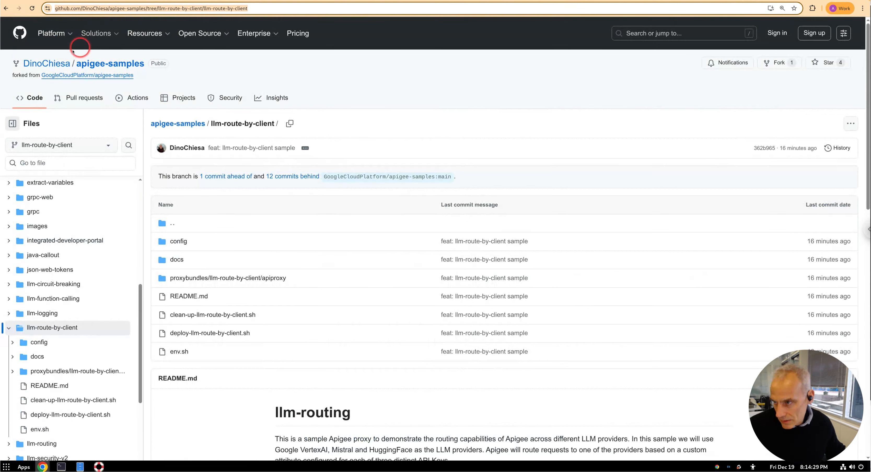
pyautogui.moveTo(74, 65)
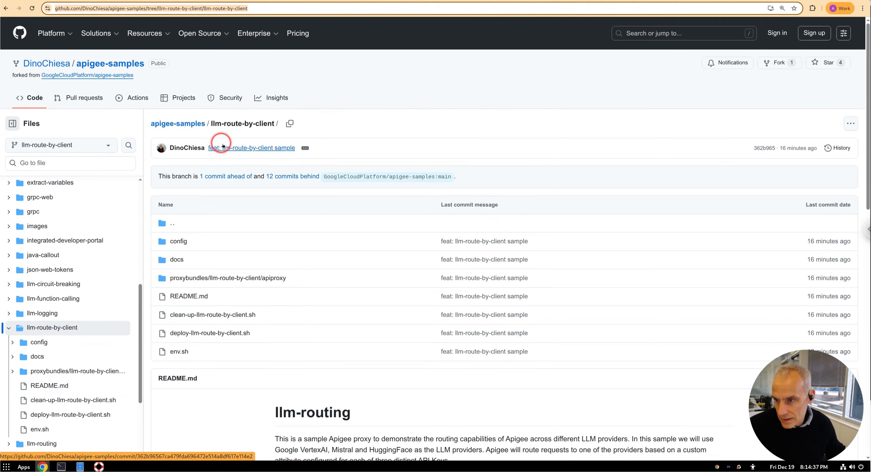
pyautogui.moveTo(241, 149)
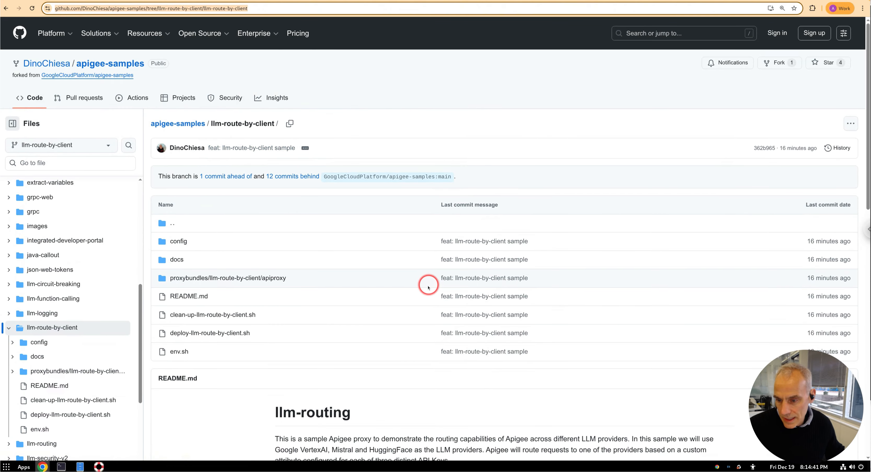
pyautogui.scroll(-1, 476, 394)
pyautogui.scroll(-6, 475, 393)
pyautogui.scroll(1, 472, 383)
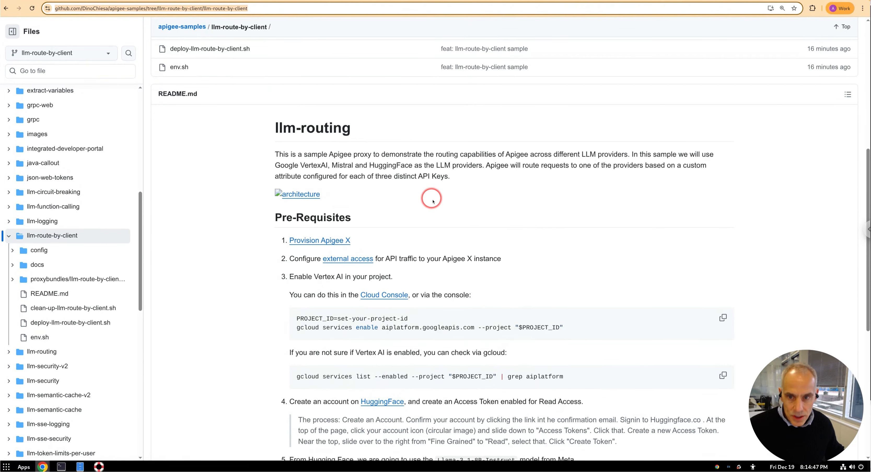
# Switch to the terminal and run the sample's cleanup script with dotenv ./clean-up-llm-route-by-client.sh.
pyautogui.hotkey('alt', 'Tab')
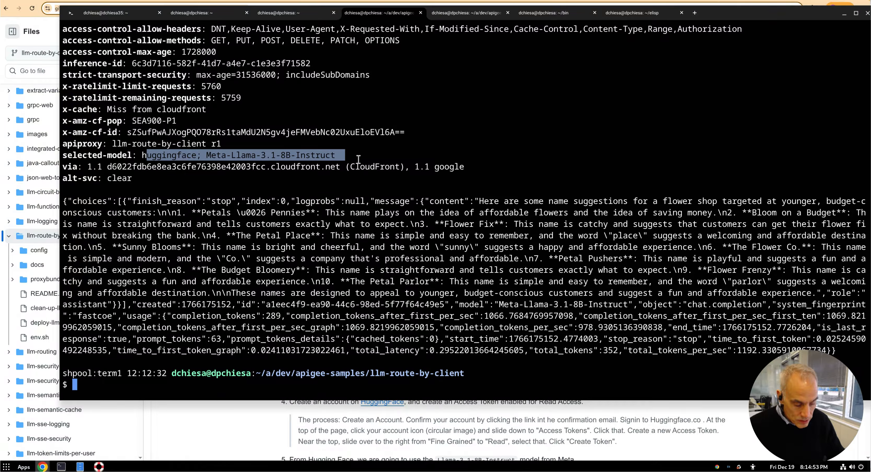
pyautogui.write('dotenv ')
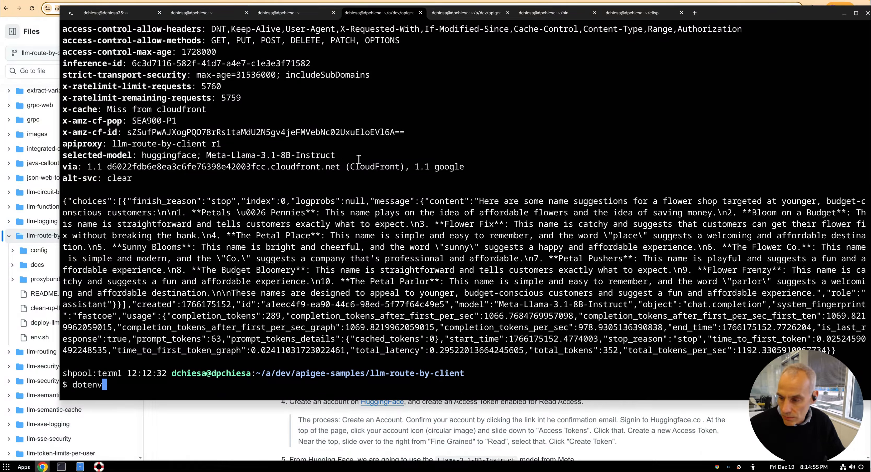
pyautogui.write('./clean')
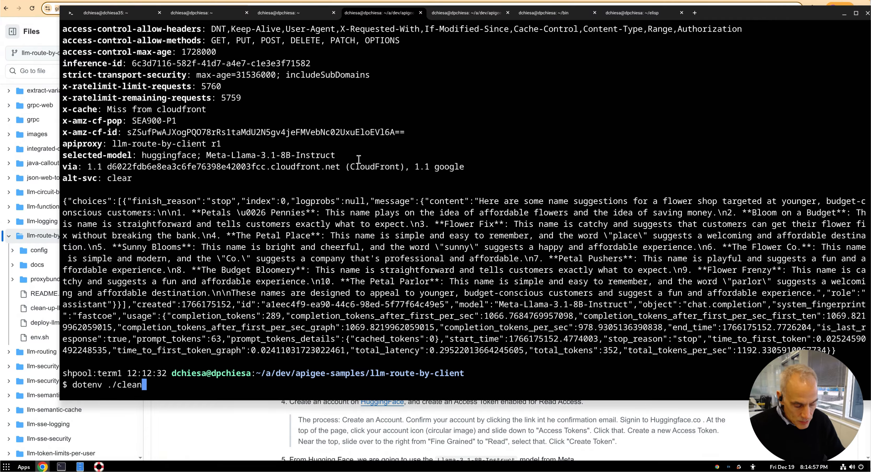
pyautogui.press('Tab')
pyautogui.press('Return')
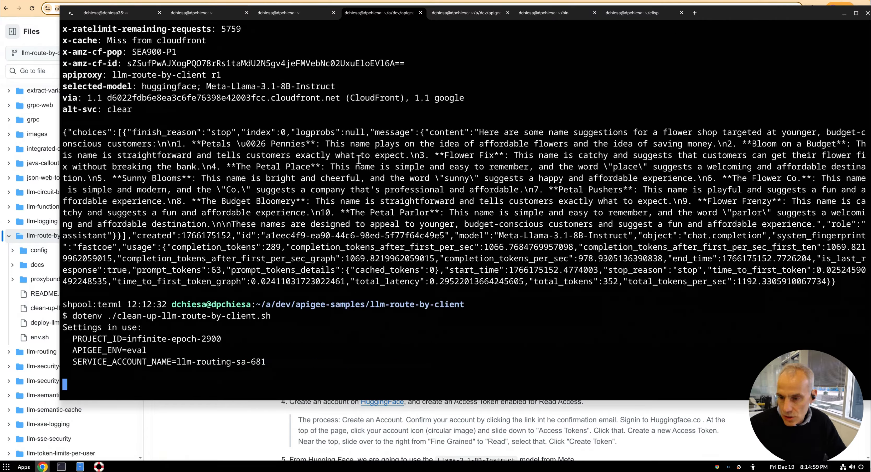